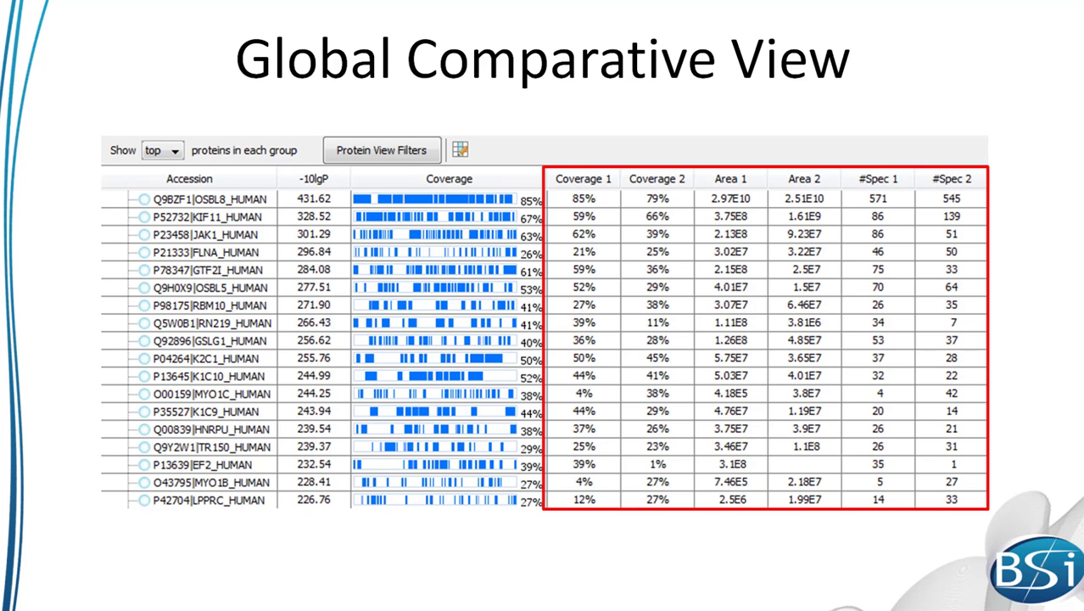
Advance past the Improved PTM Profiling, New SILAC approach and Label-Free Quantification slides to EThcD Fragmentation Support
key(Right)
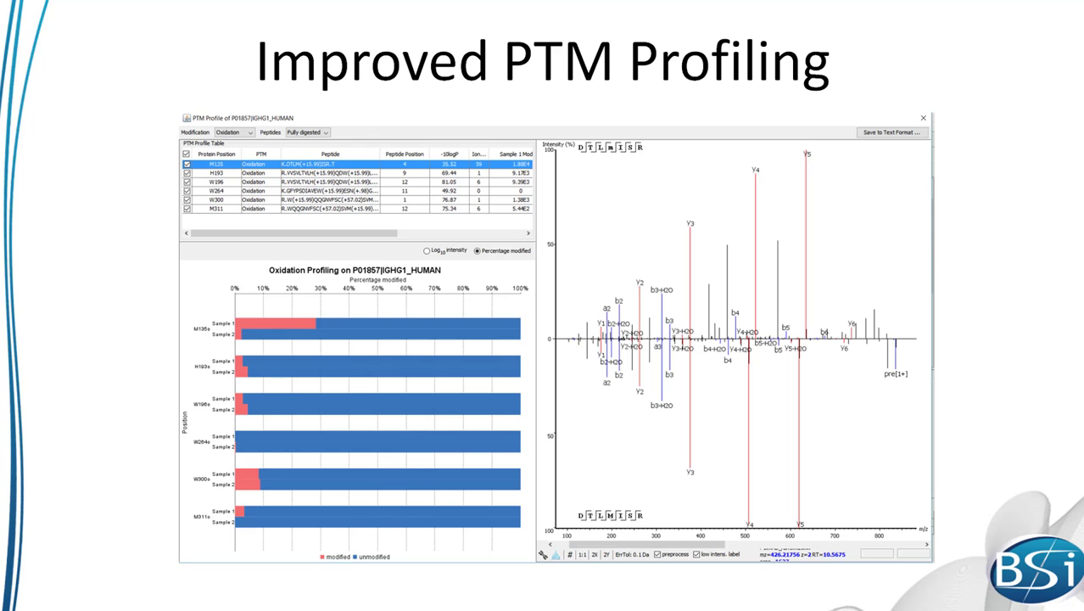
key(Right)
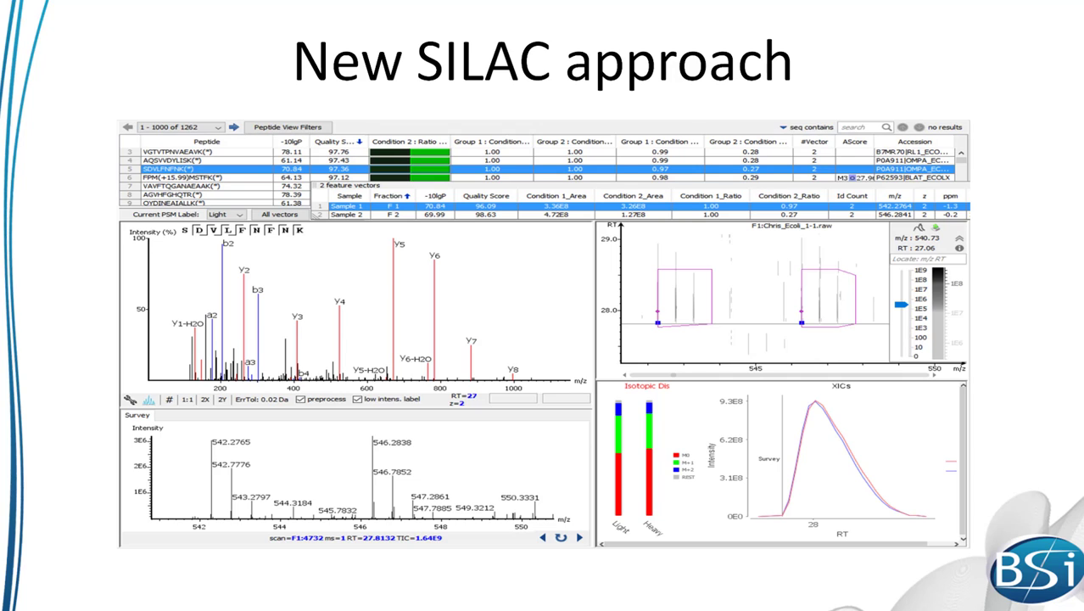
key(Right)
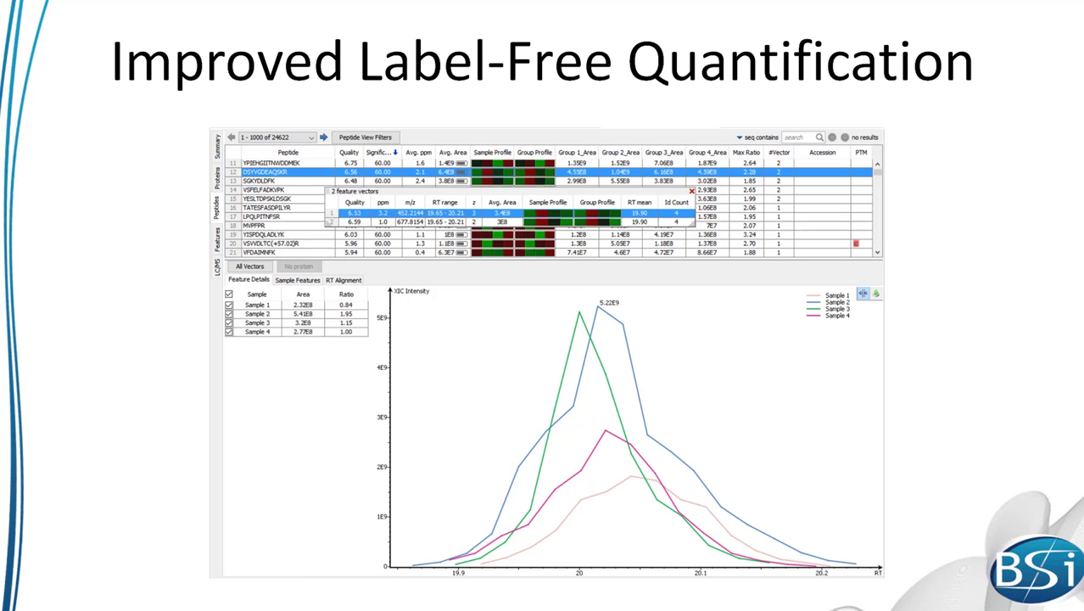
key(Right)
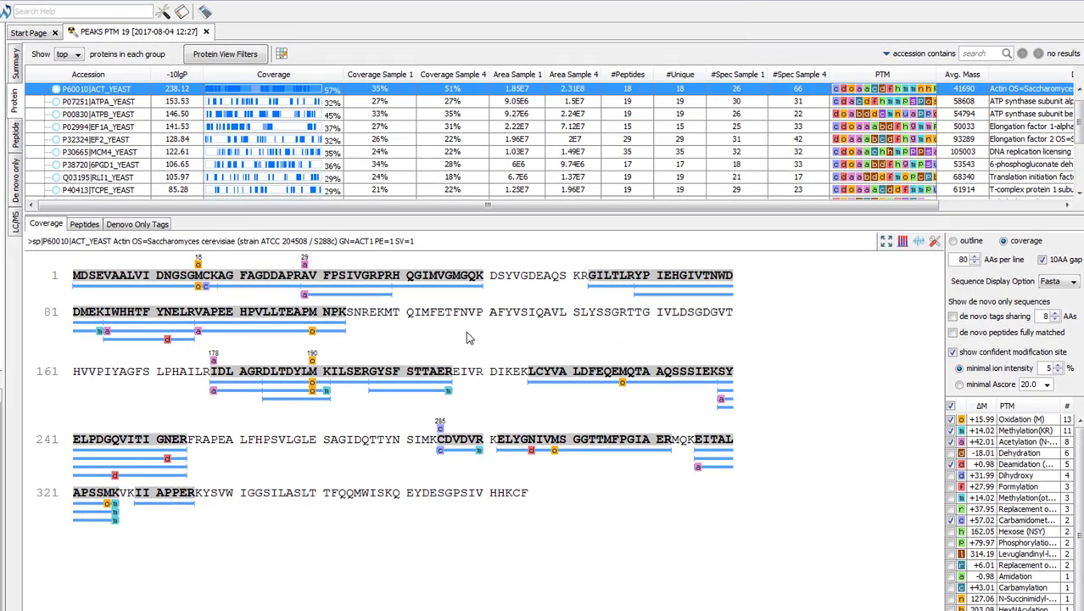
Review the protein Show/Hide Columns list, keep all columns, and switch to the Peptide results
click(281, 53)
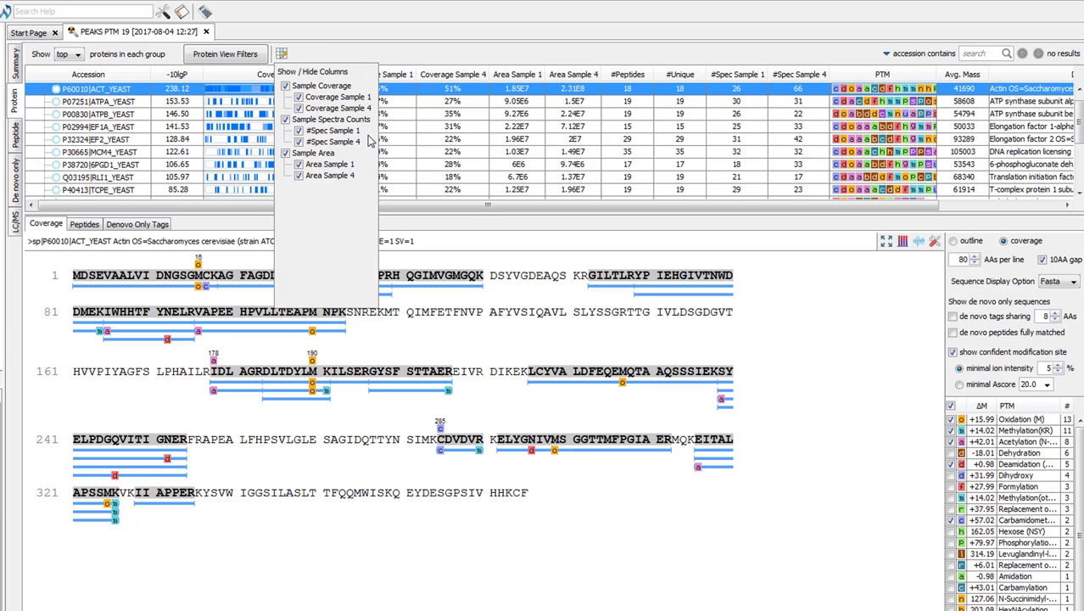
click(444, 45)
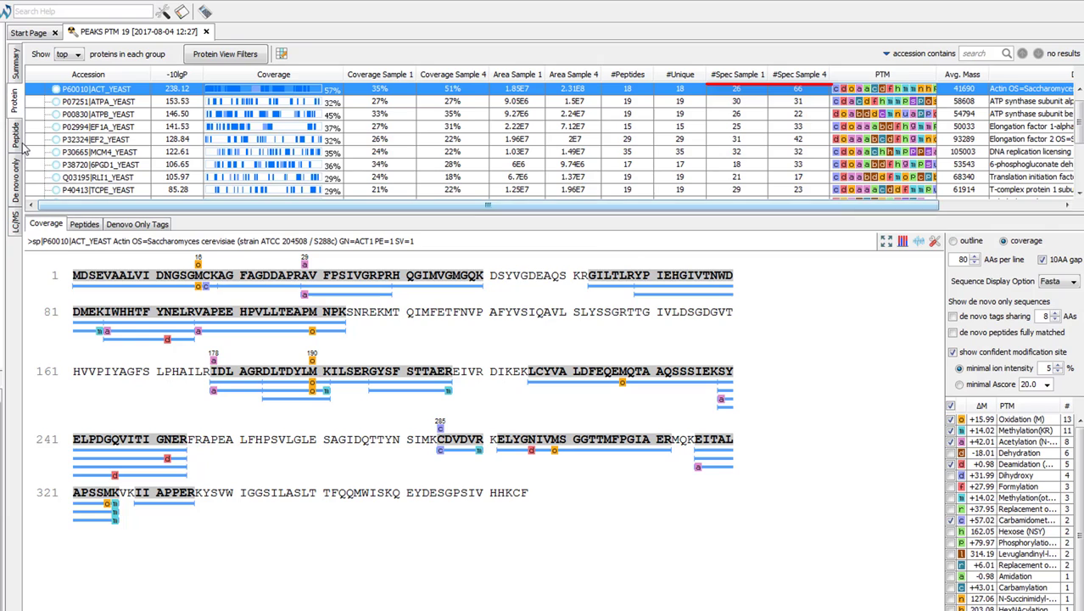
click(15, 139)
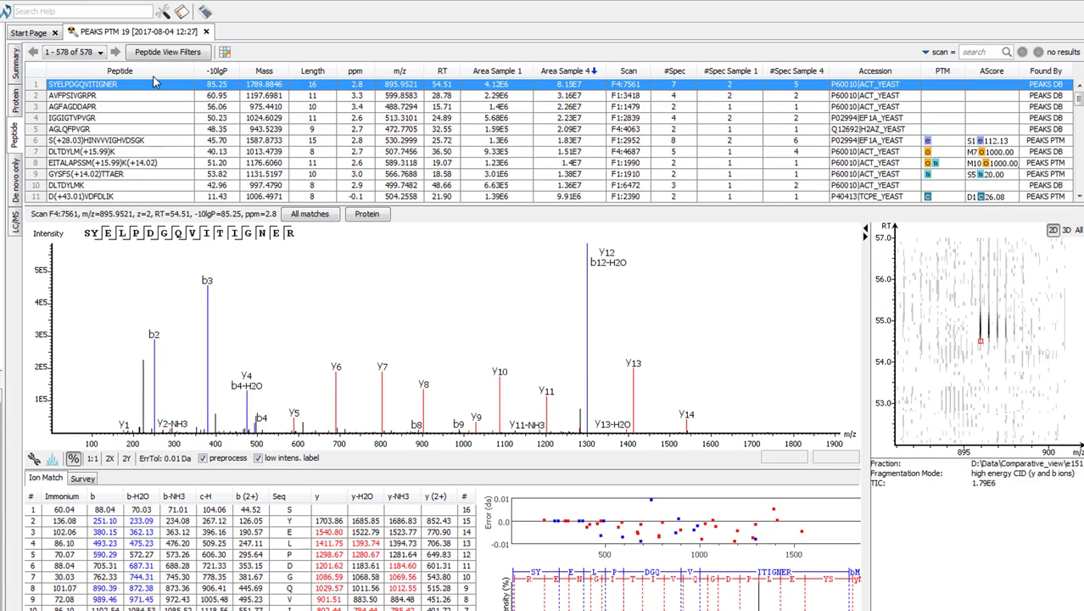
Review the peptide Show/Hide Columns list and close it with all columns kept
click(226, 53)
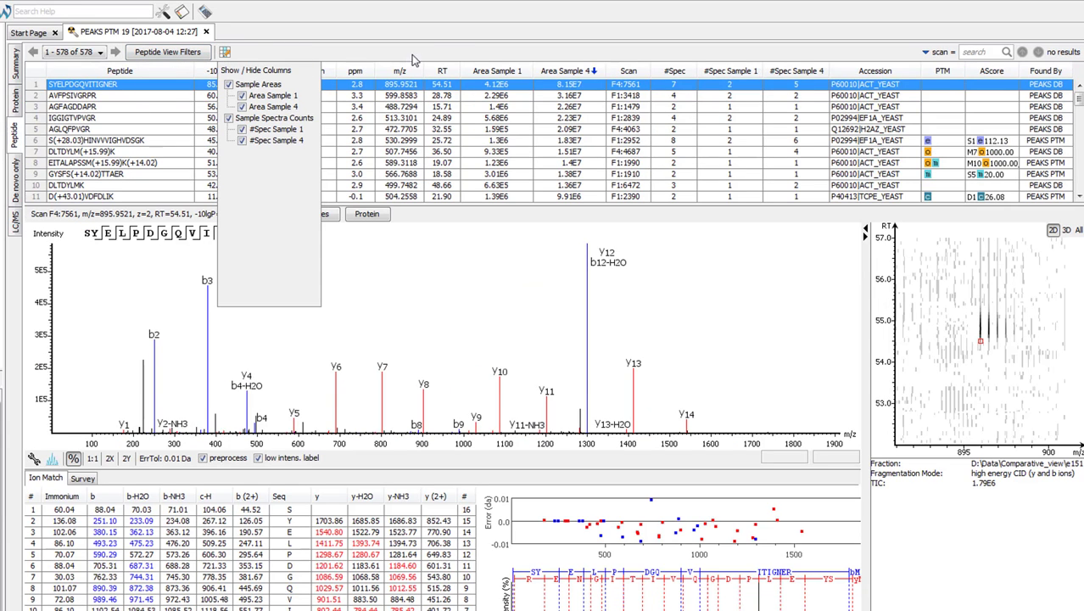
click(461, 51)
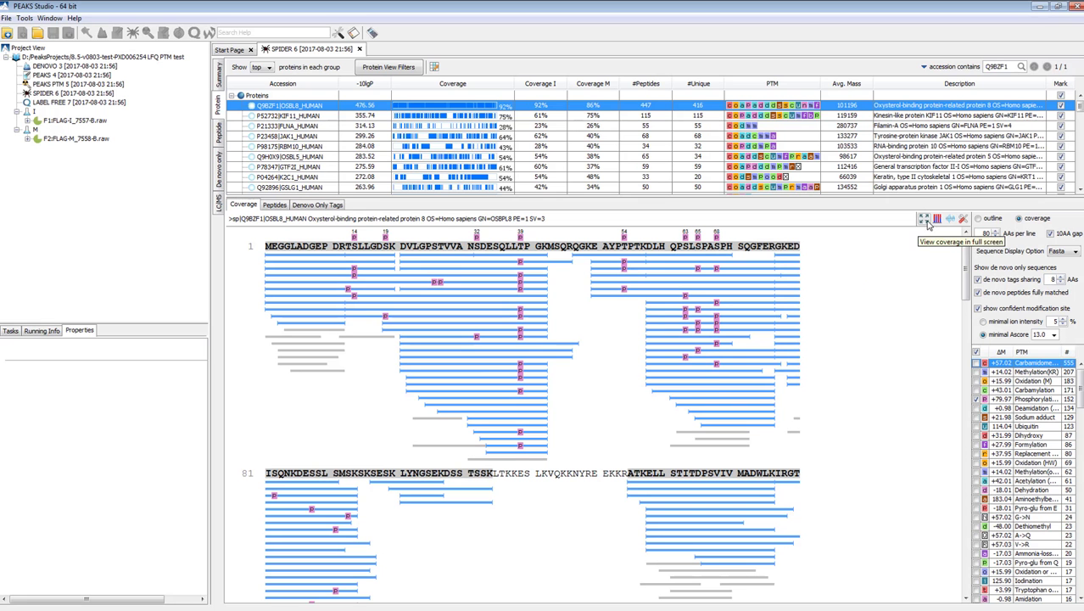
Open the OSBL8_HUMAN Phosphorylation (STY) PTM profile, trying Percentage modified before returning to Log10 intensity
click(936, 219)
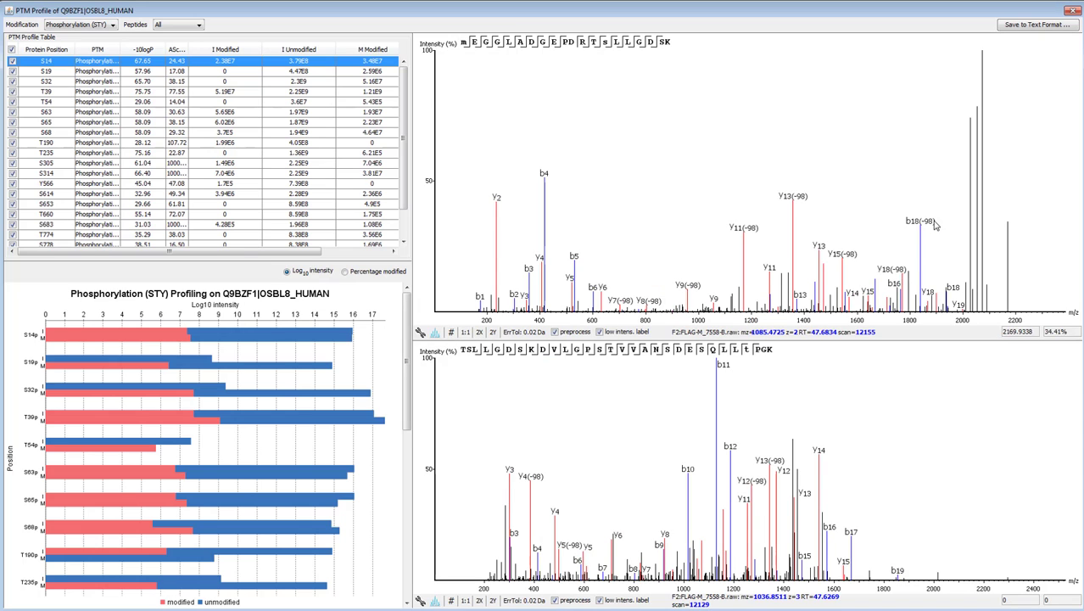
mouse_move(915, 219)
click(95, 25)
click(95, 26)
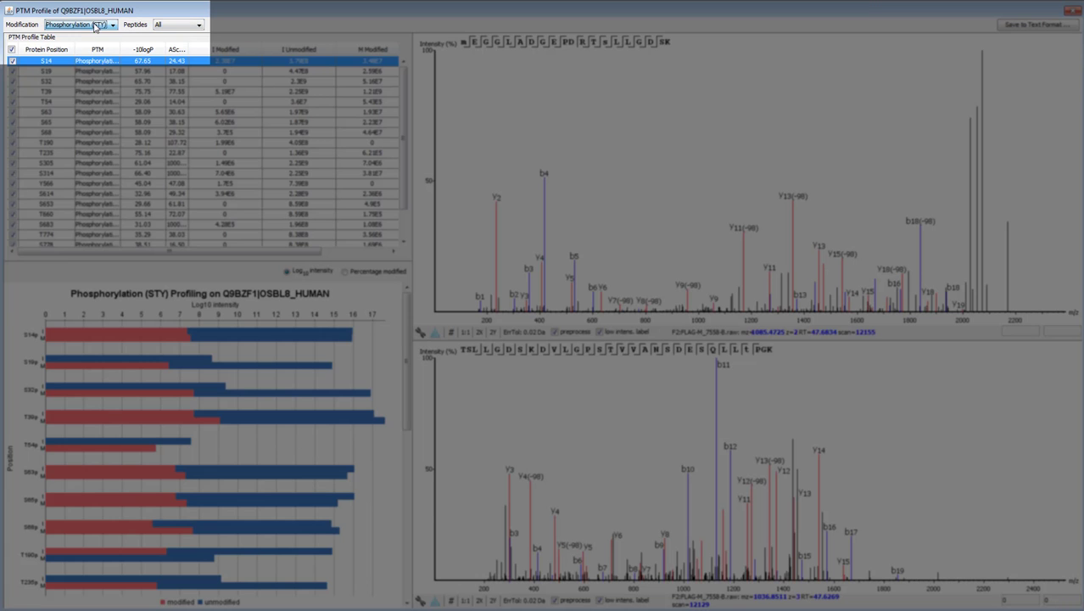
click(168, 25)
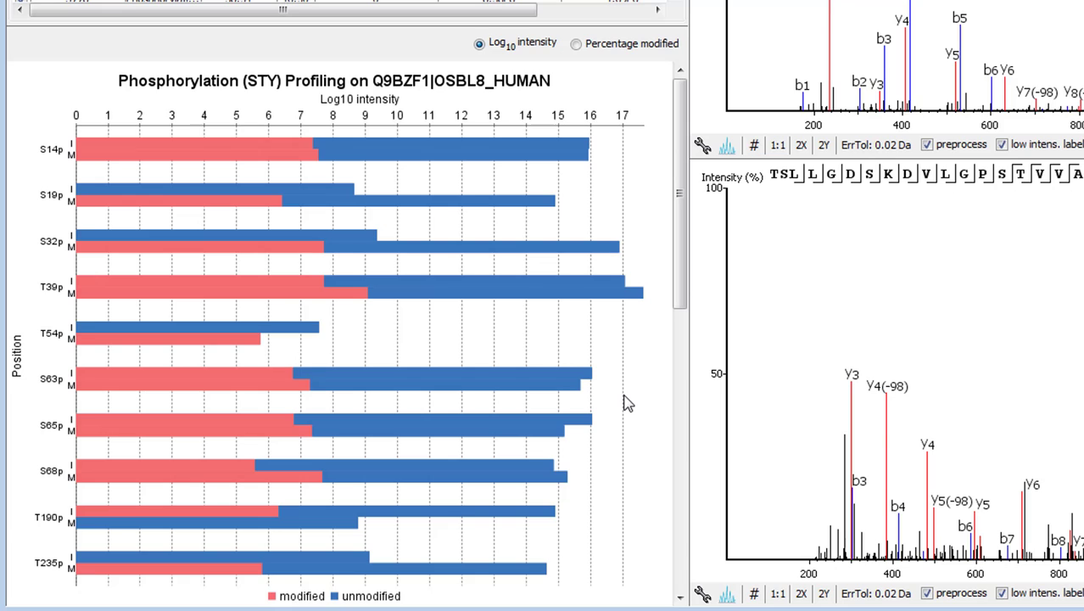
click(576, 46)
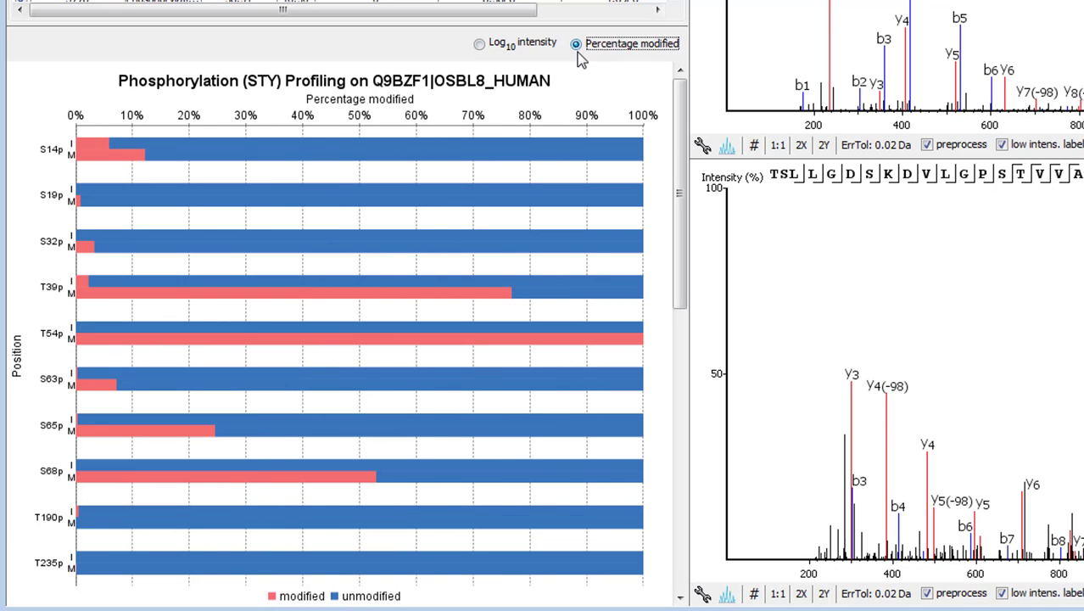
click(479, 45)
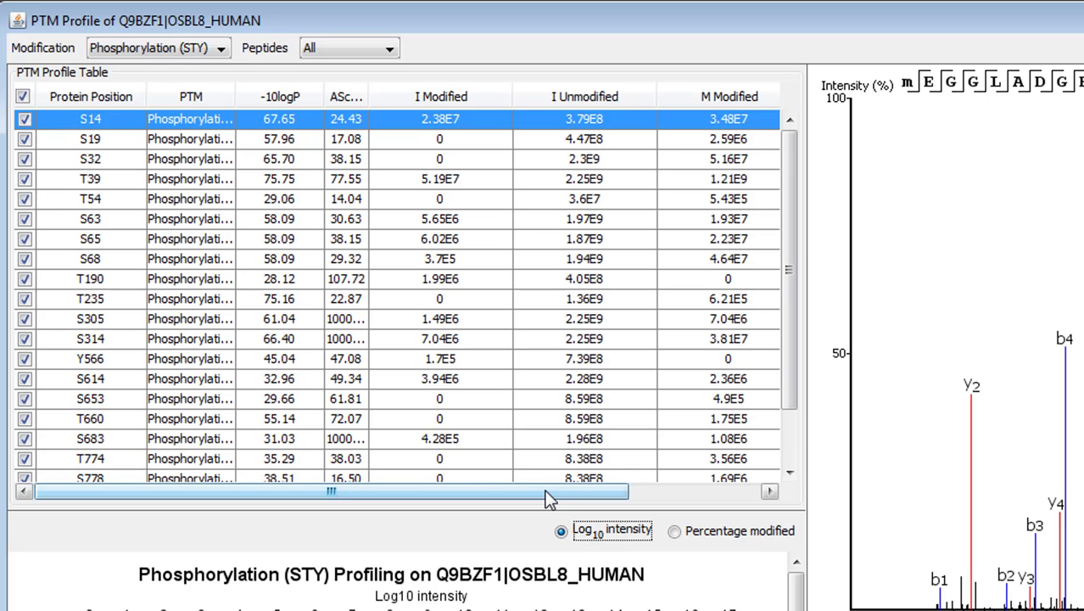
Show site S305's spectrum, restrict peptides to Fully digested, and zoom into a spectrum region
mouse_move(547, 499)
mouse_down()
mouse_move(689, 496)
mouse_move(558, 491)
mouse_up()
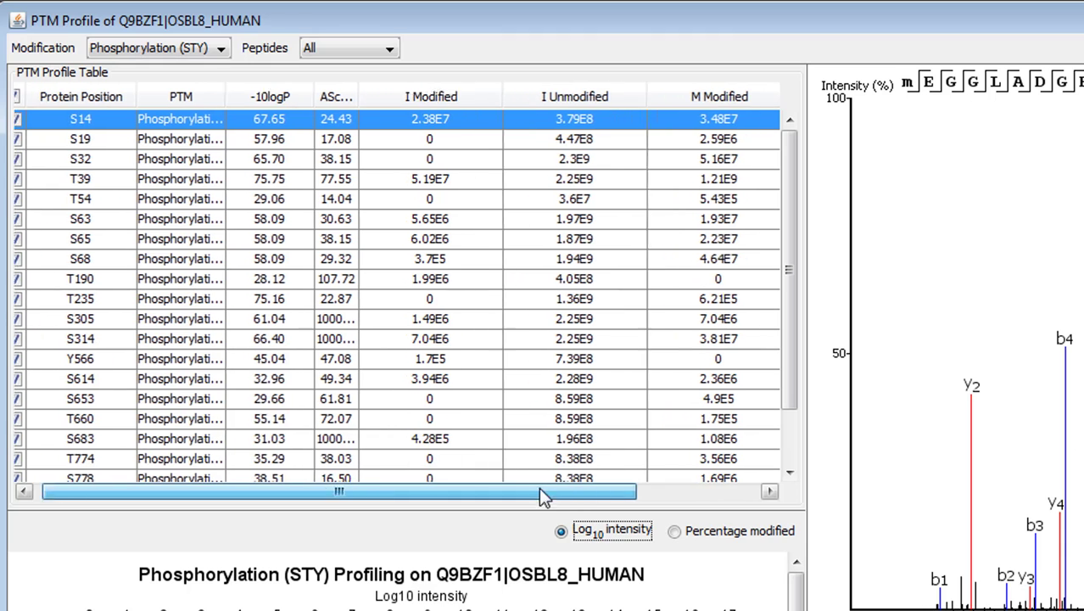
click(112, 316)
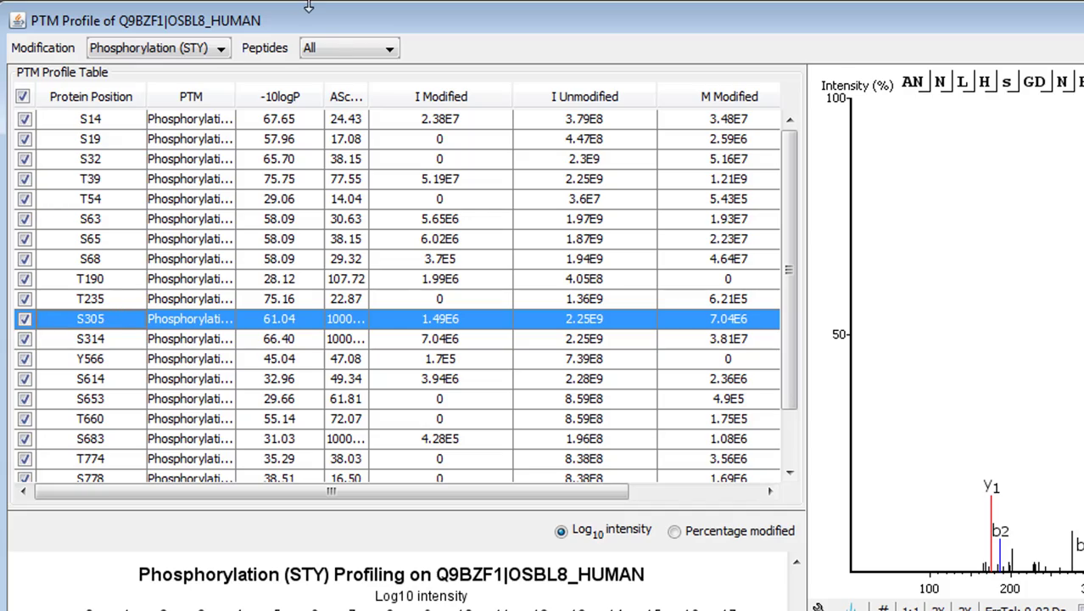
click(335, 51)
click(335, 90)
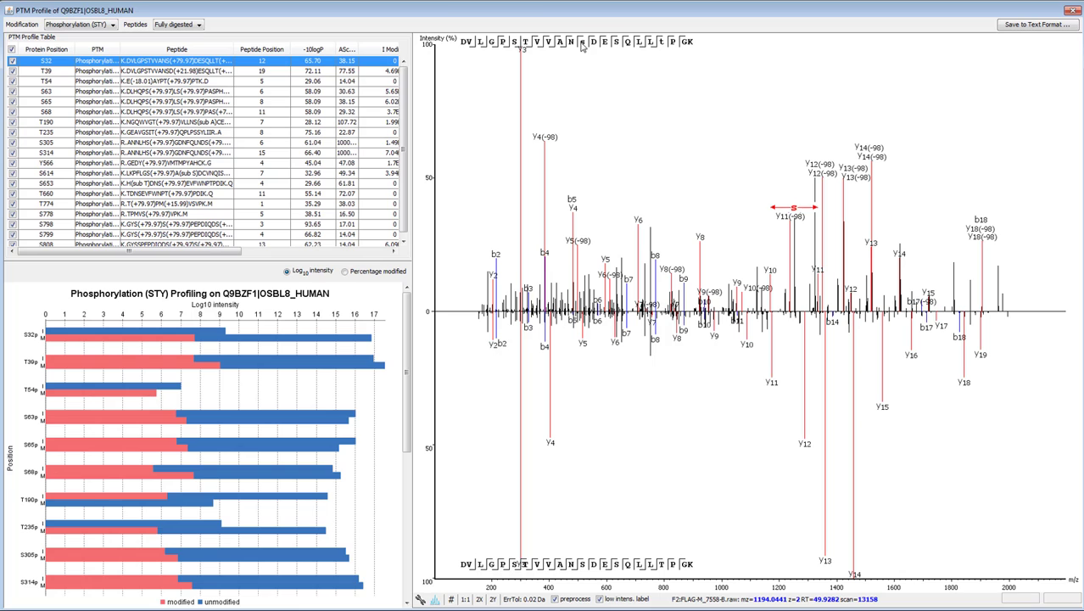
drag(729, 135, 843, 187)
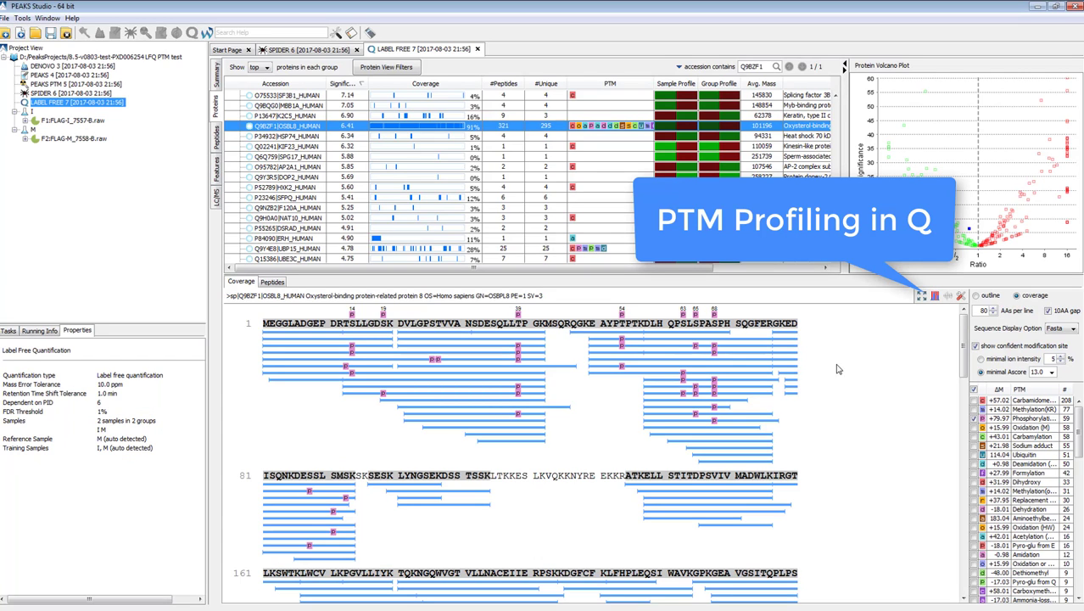
Open the label-free OSBL8 PTM profile with protein-level normalization and view site S314's feature vector XIC
mouse_move(675, 129)
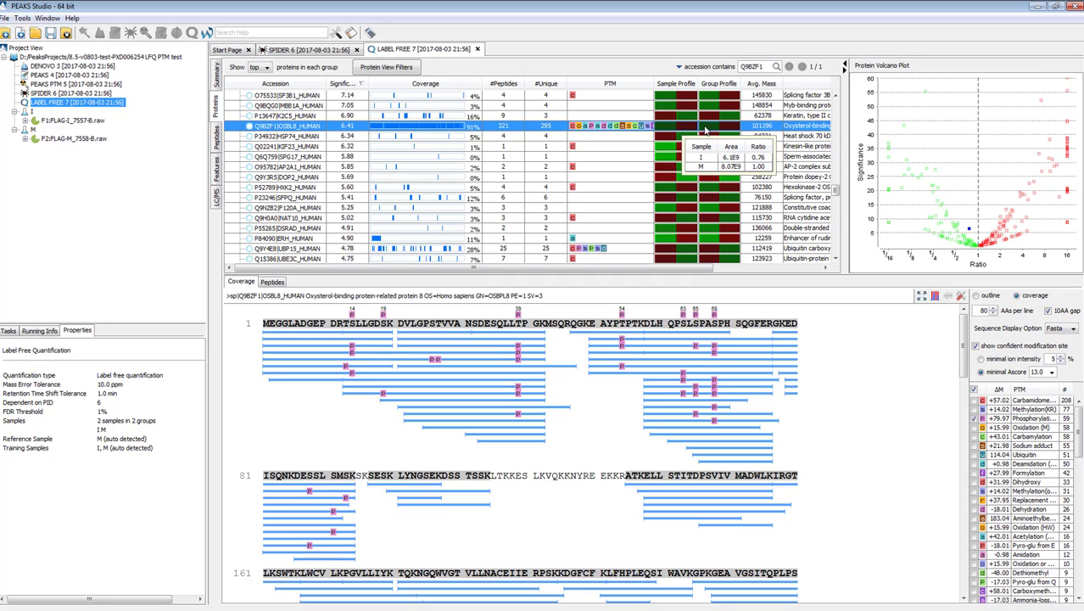
mouse_move(714, 130)
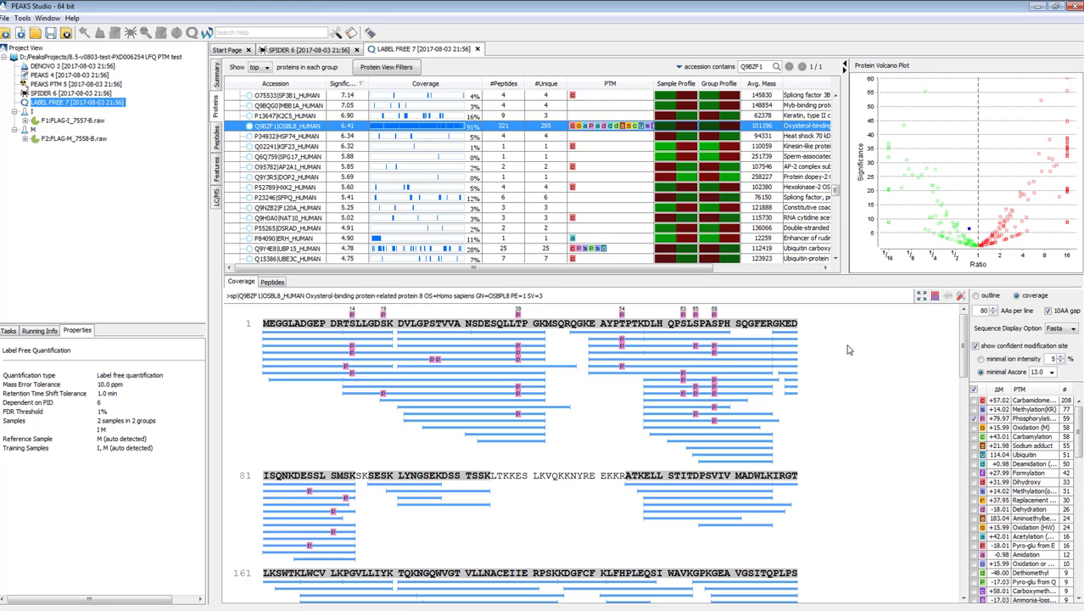
click(934, 296)
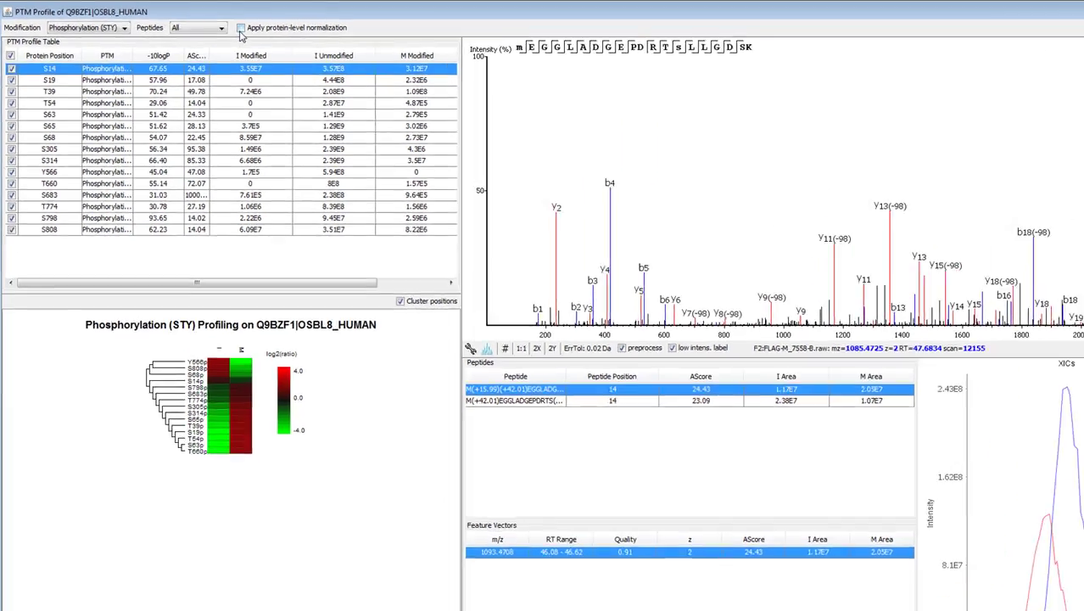
click(242, 30)
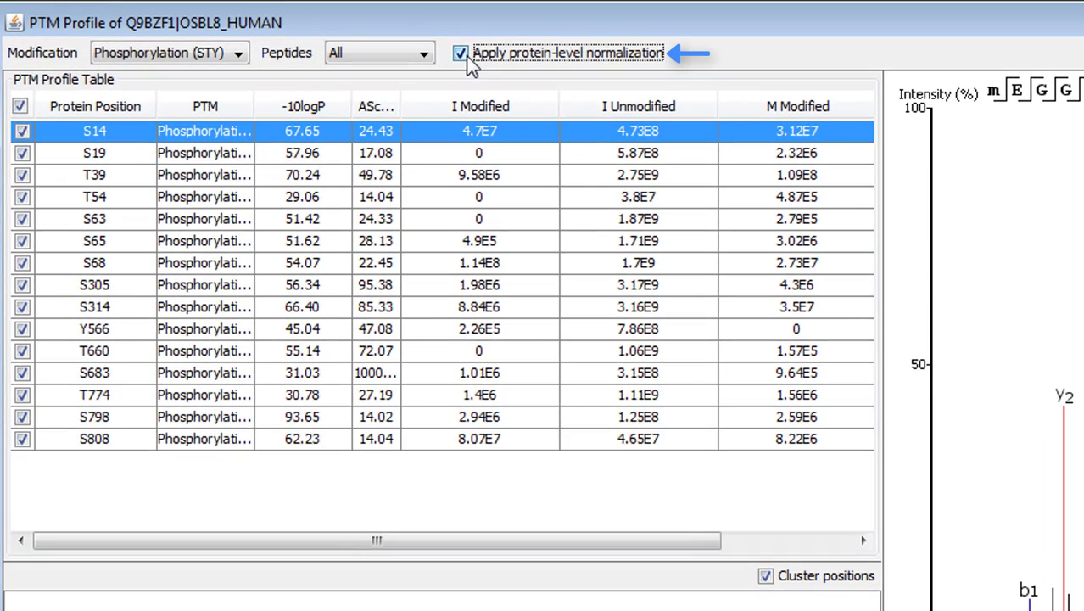
click(480, 310)
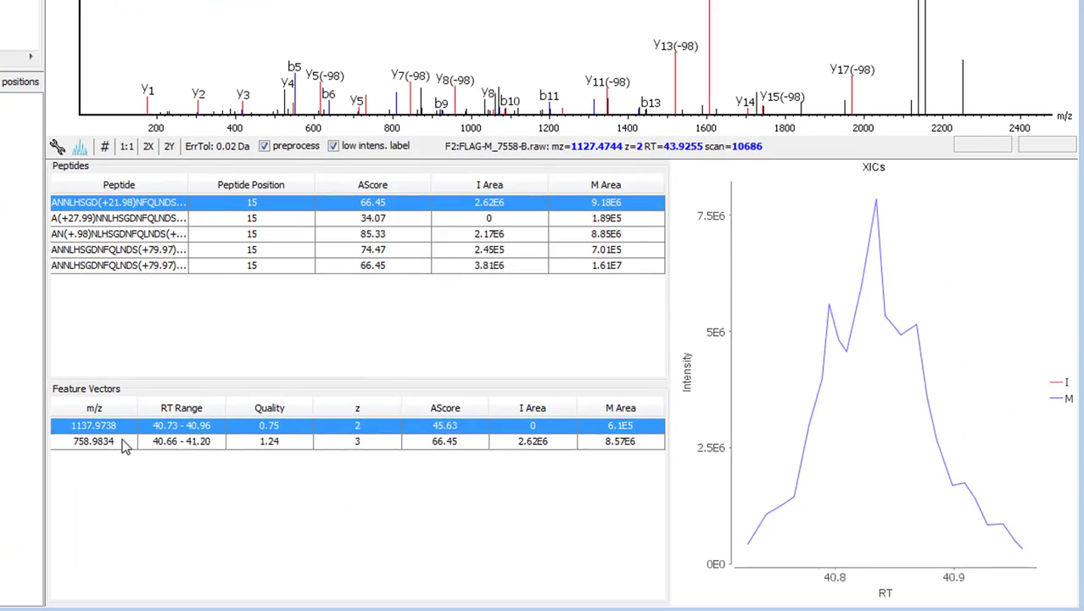
click(122, 442)
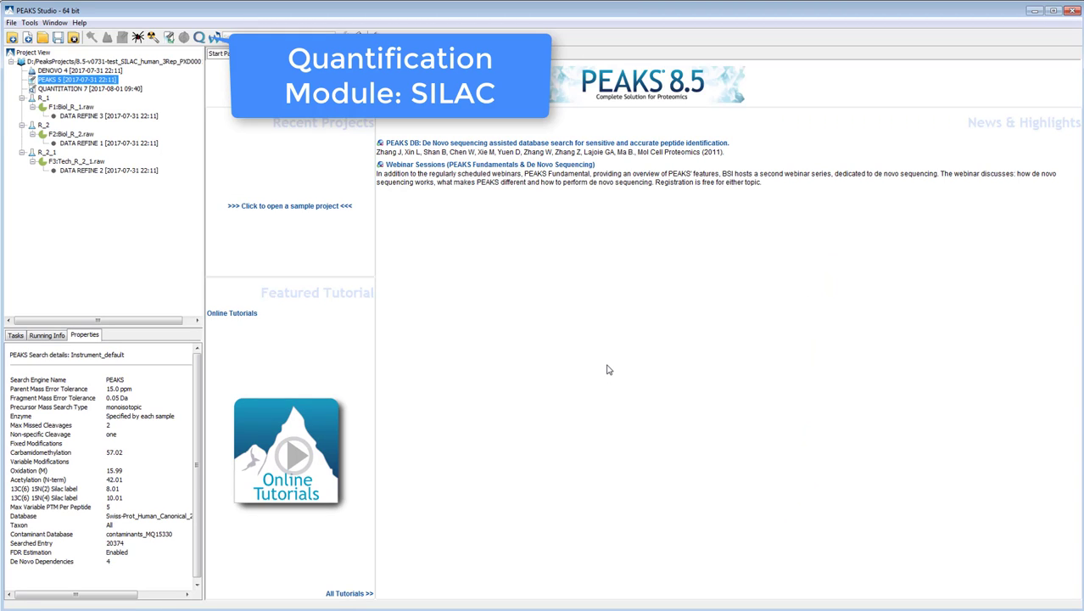
Set up precursor ion SILAC quantification with SILAC-2plex (R10,K8), grouping samples R_1, R_2, R_2_1
click(198, 38)
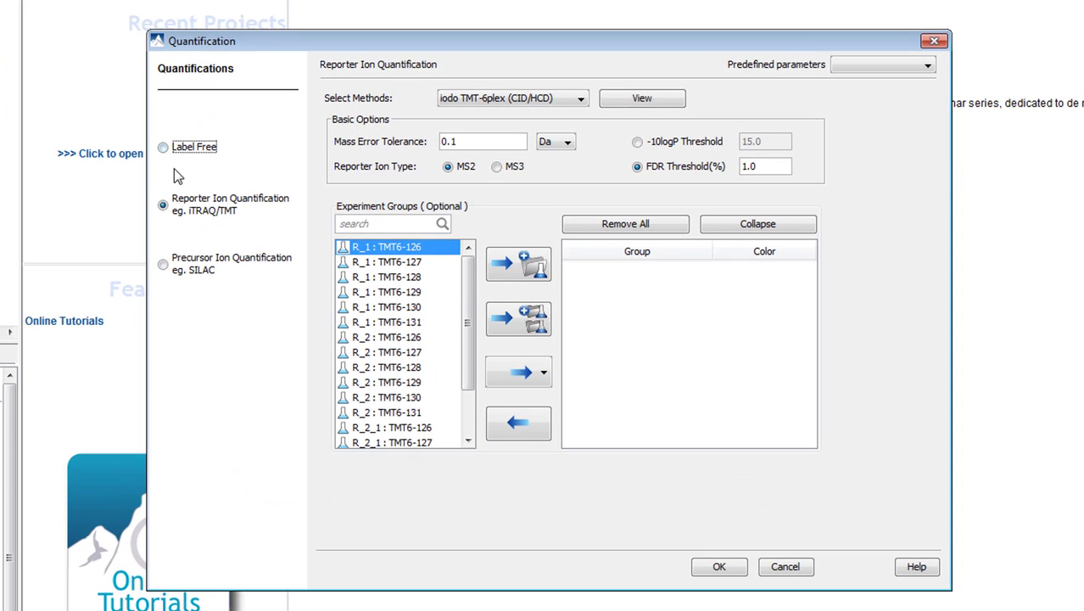
click(319, 275)
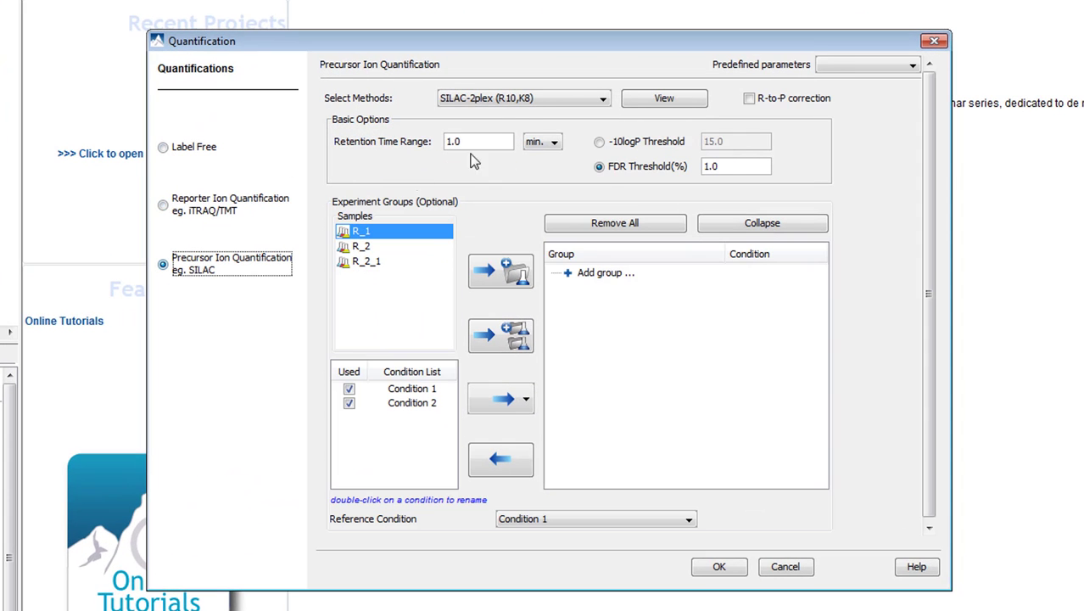
click(523, 104)
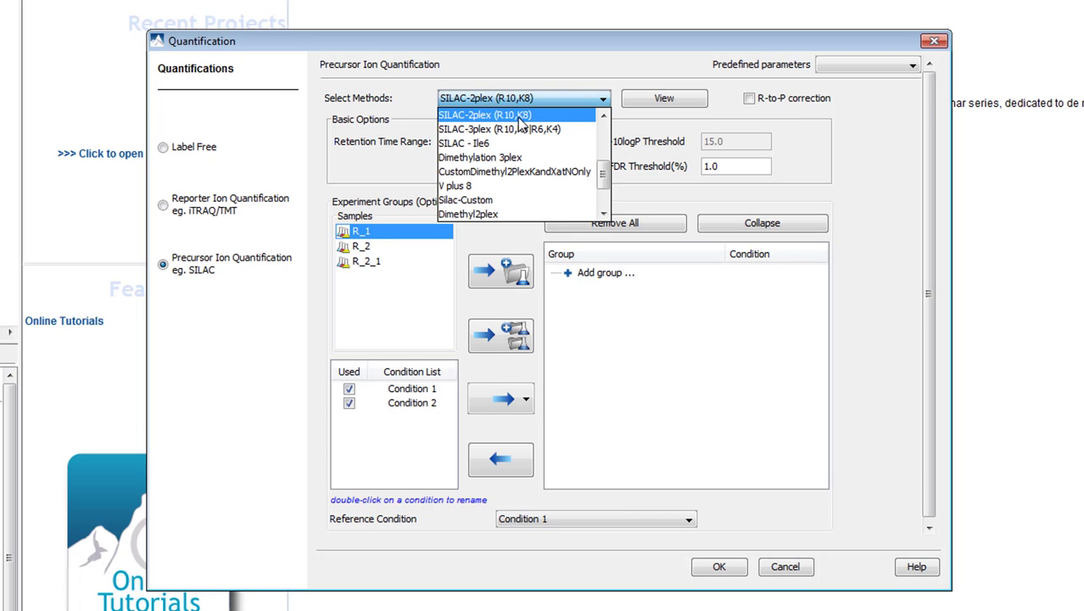
click(518, 119)
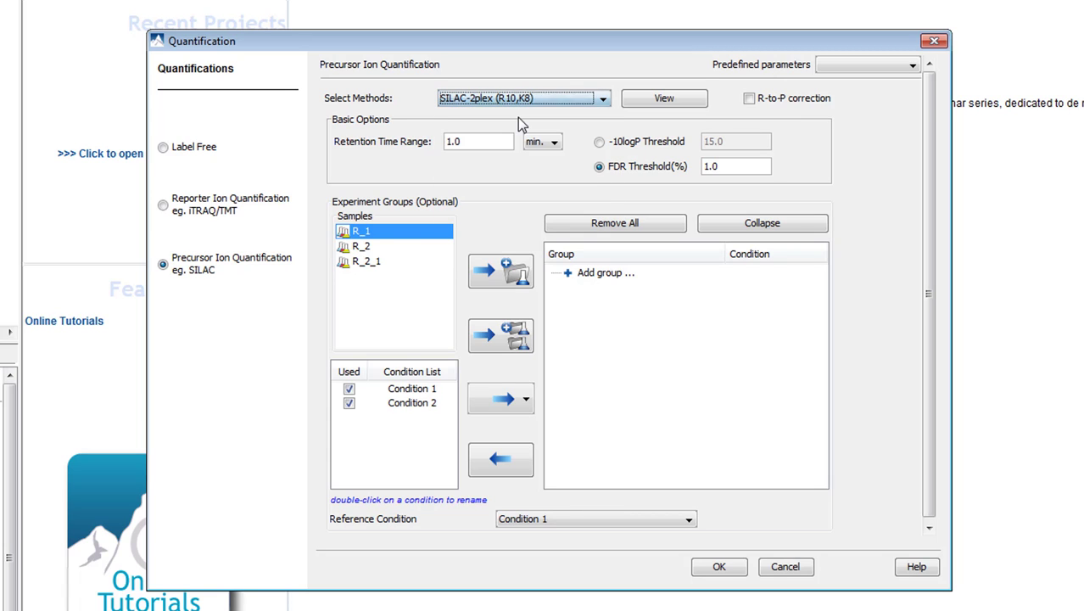
shift+click(380, 261)
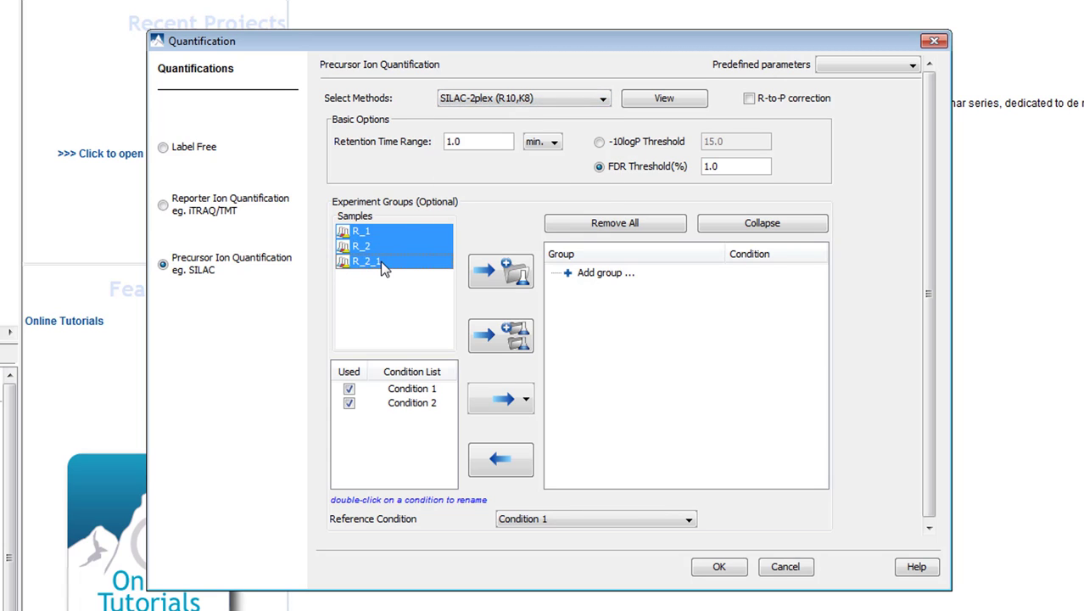
click(500, 270)
Rename the conditions Control and Treated, and set Control as the reference condition
double_click(399, 388)
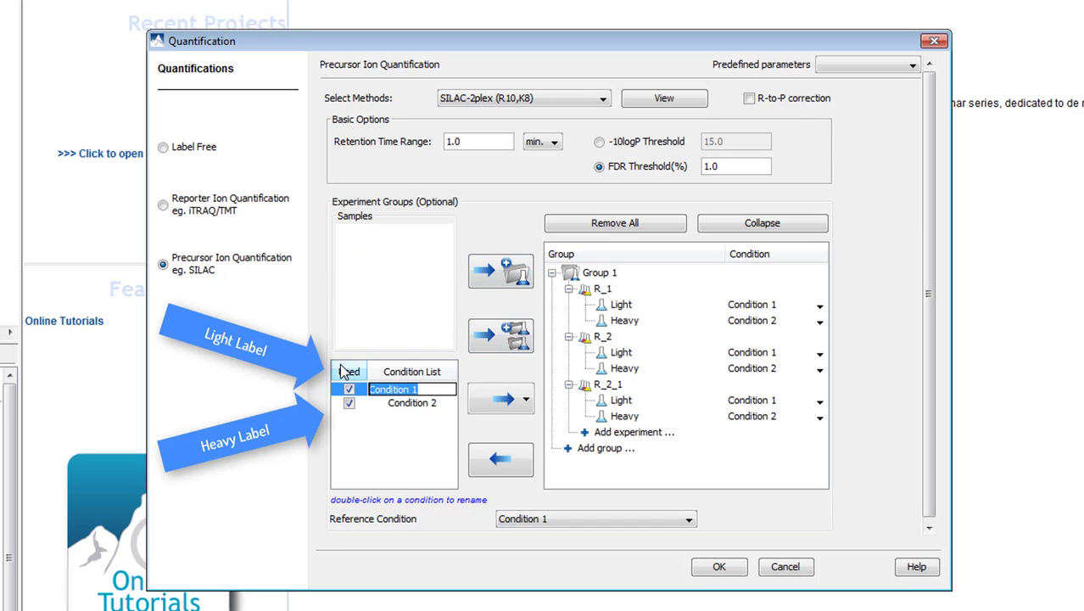
text(Control)
key(Return)
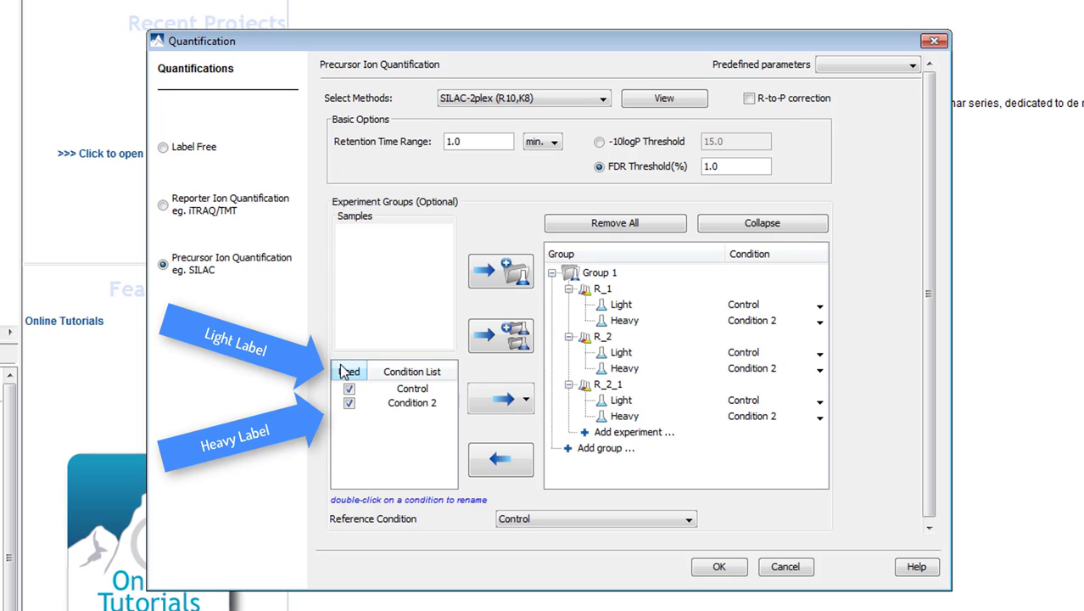
double_click(407, 403)
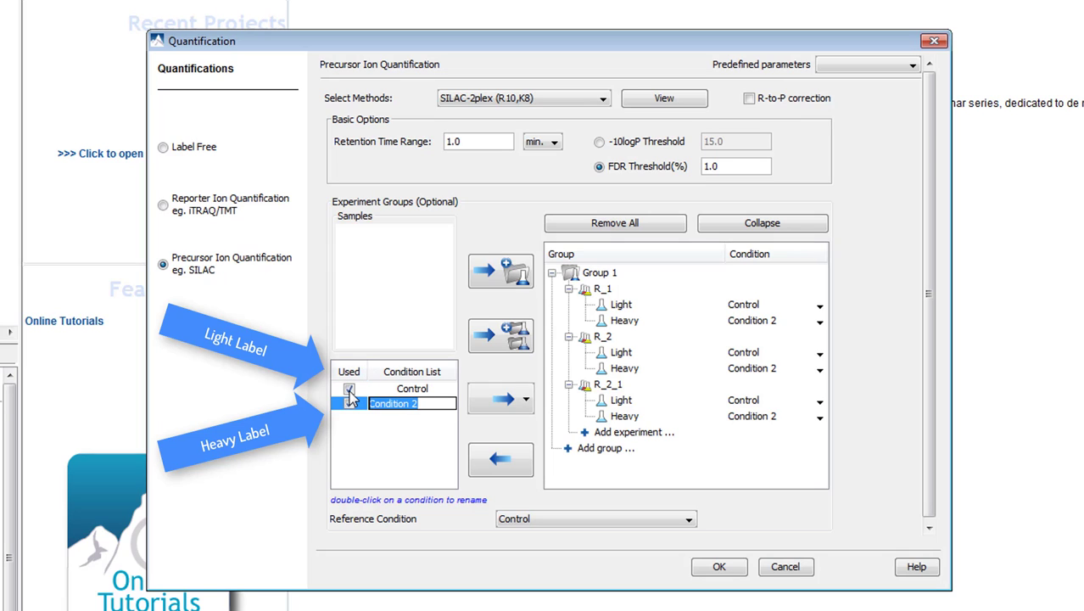
text(Treated)
key(Return)
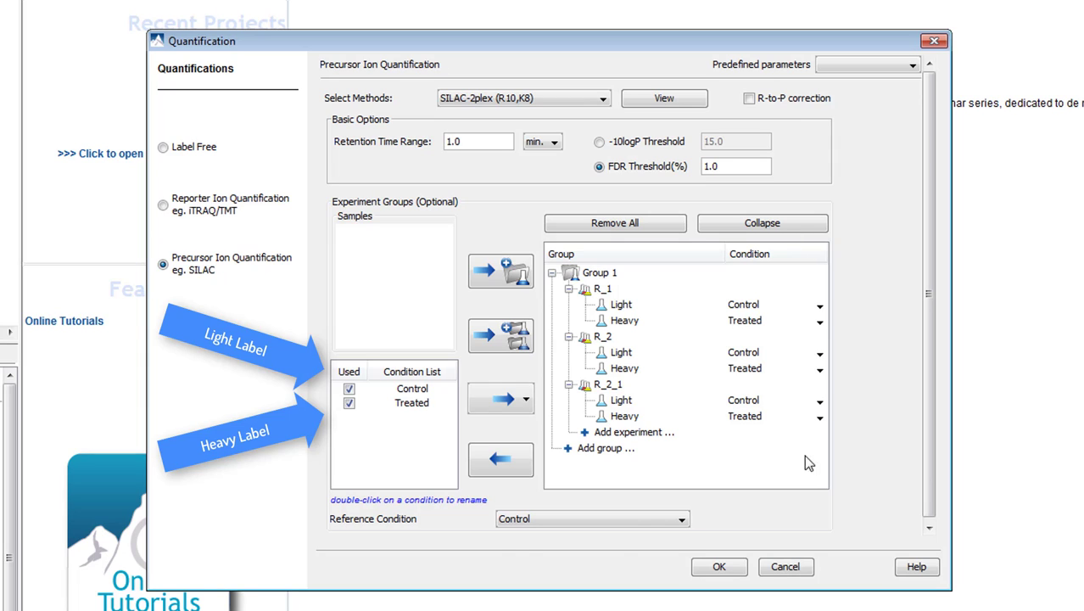
click(616, 517)
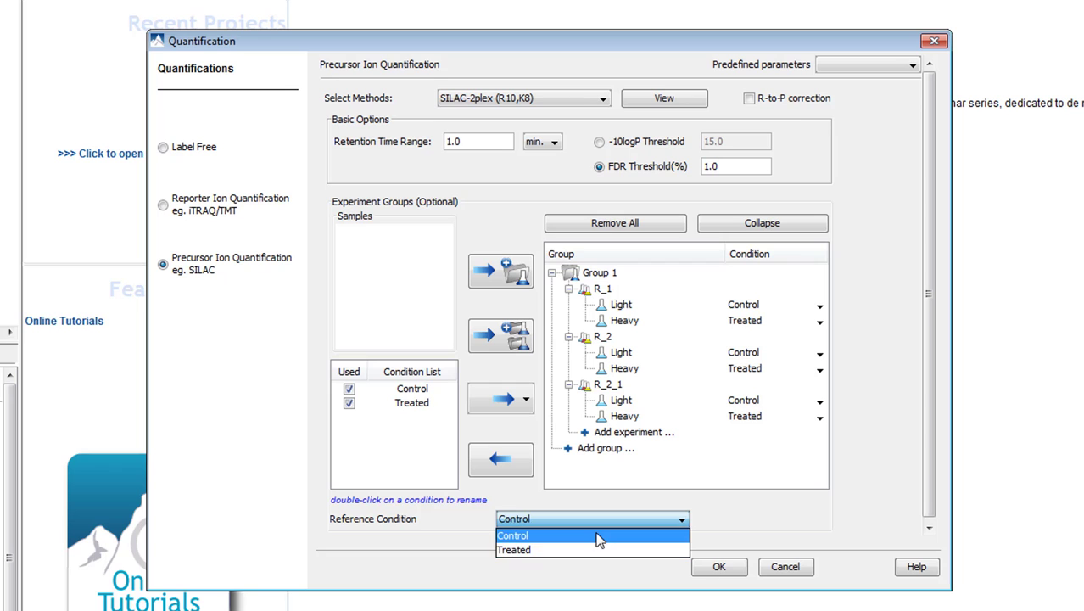
click(599, 536)
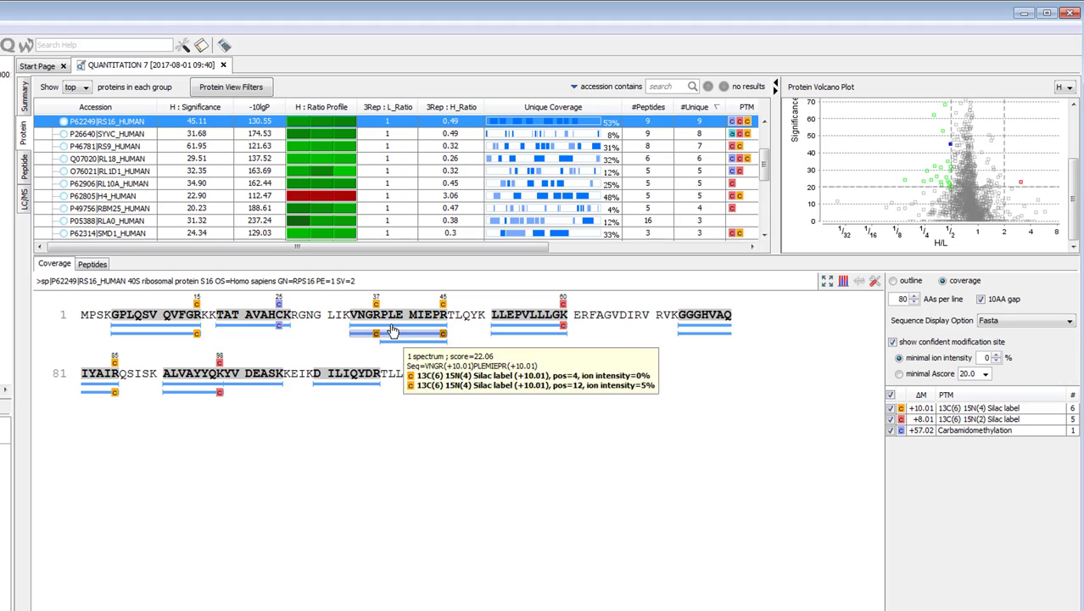
Read the SILAC ratio profile values, then switch to the peptide results view
mouse_move(350, 200)
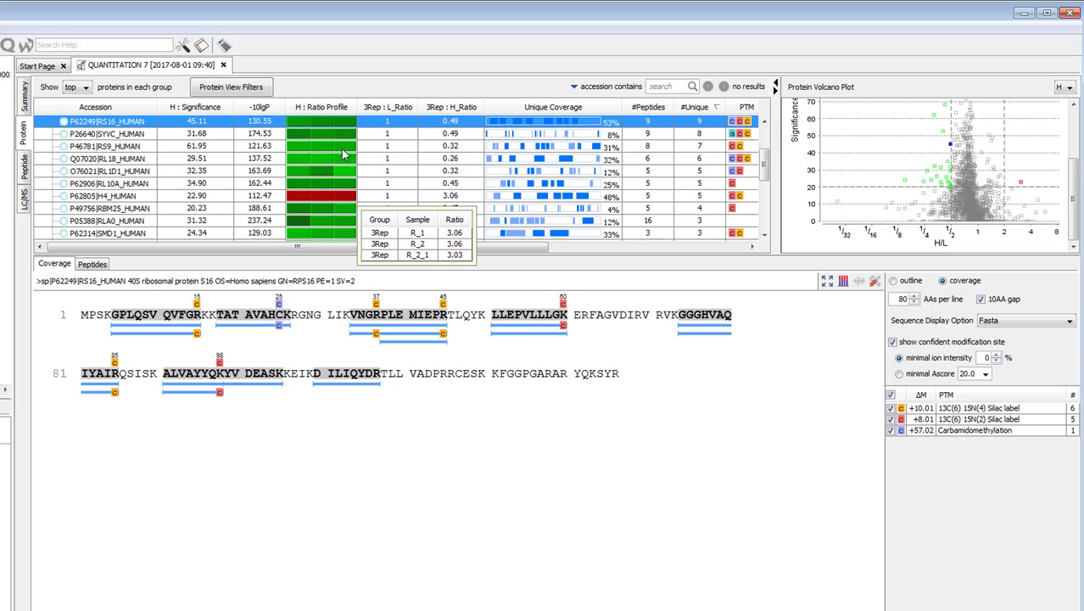
mouse_move(344, 125)
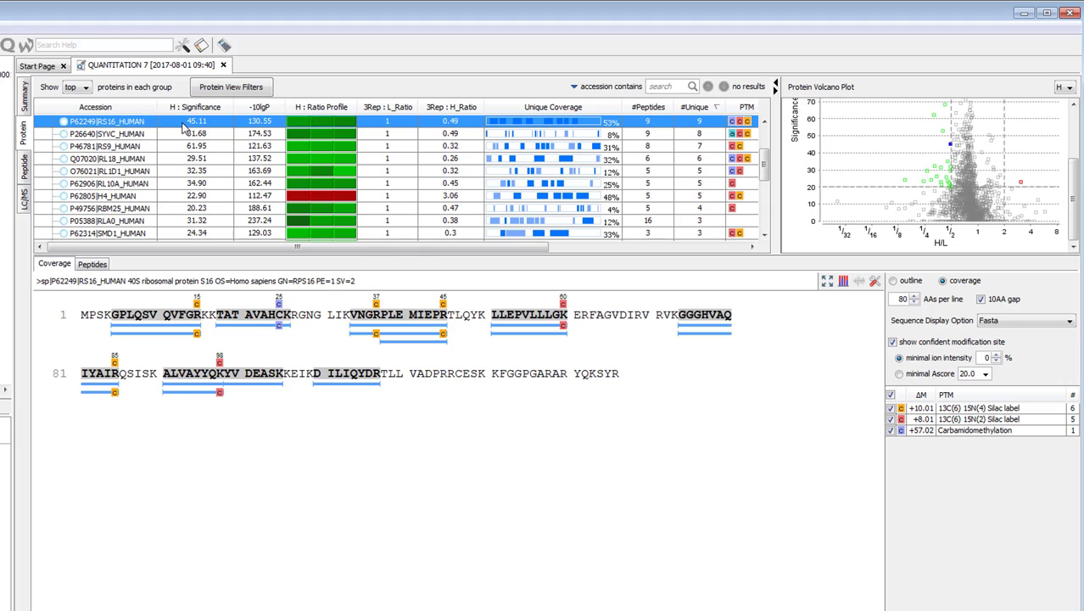
click(24, 168)
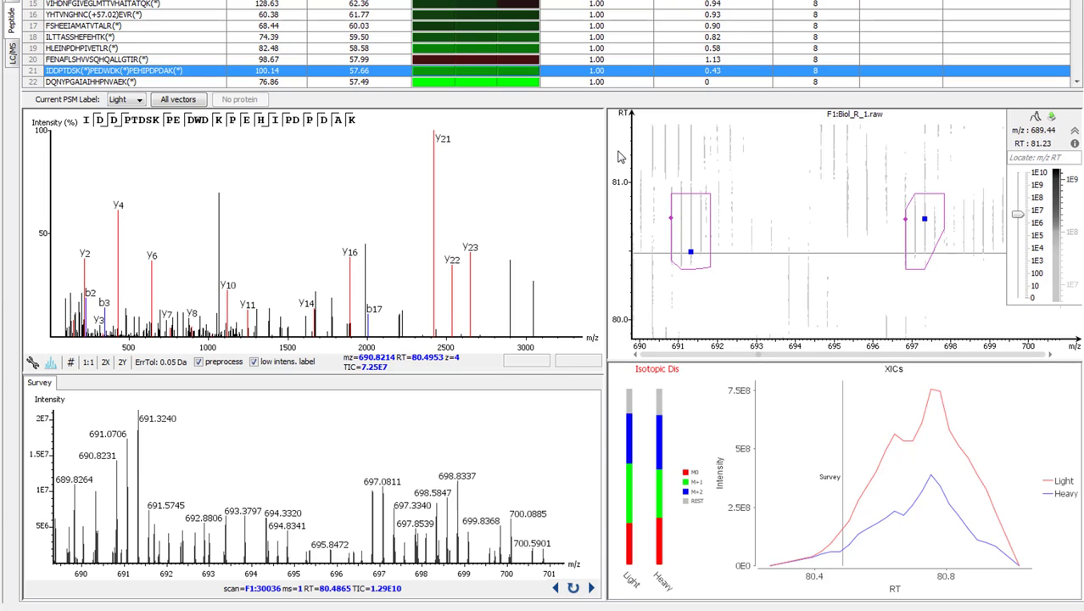
List all spectrum matches for the SILAC peptide and view the R_2_1 fraction 3 and R_1 fraction 1 matches
click(198, 100)
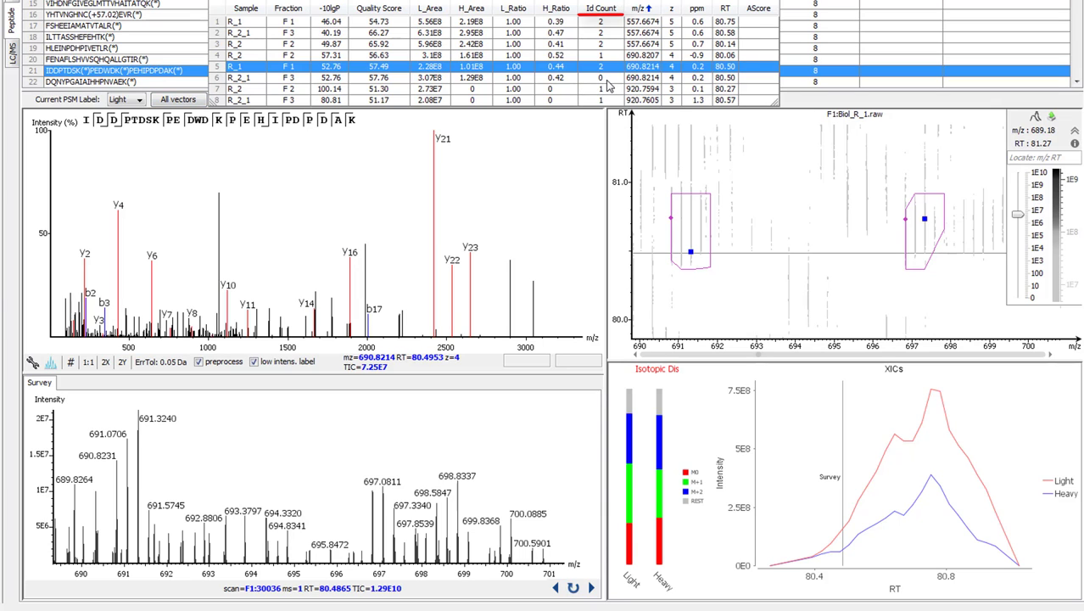
click(607, 80)
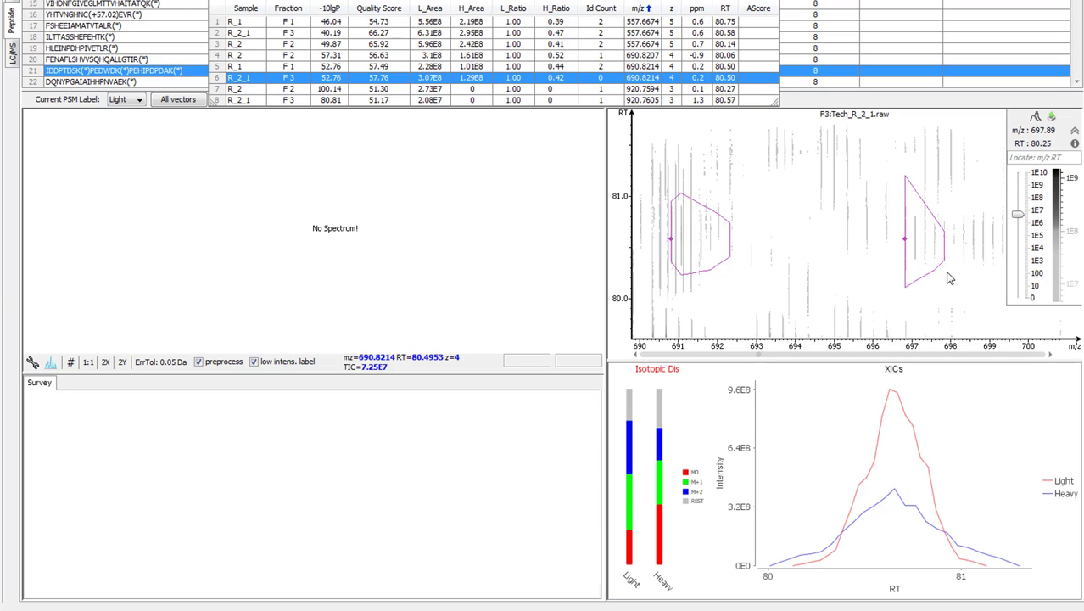
click(591, 66)
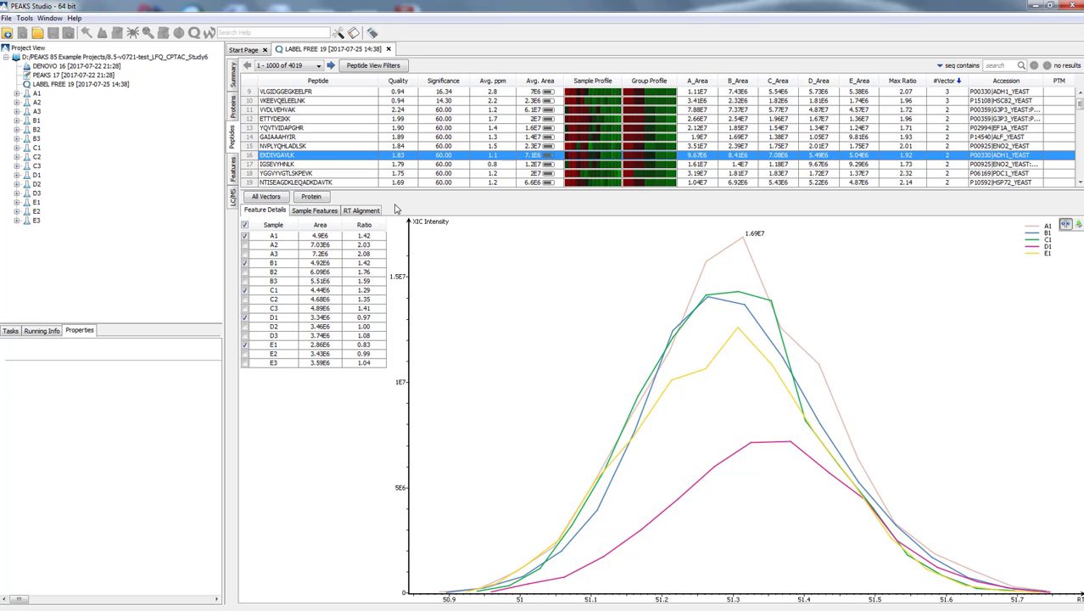
Compare both feature vectors of EKDIVGAVLK, close the list, and switch to the protein results
click(272, 200)
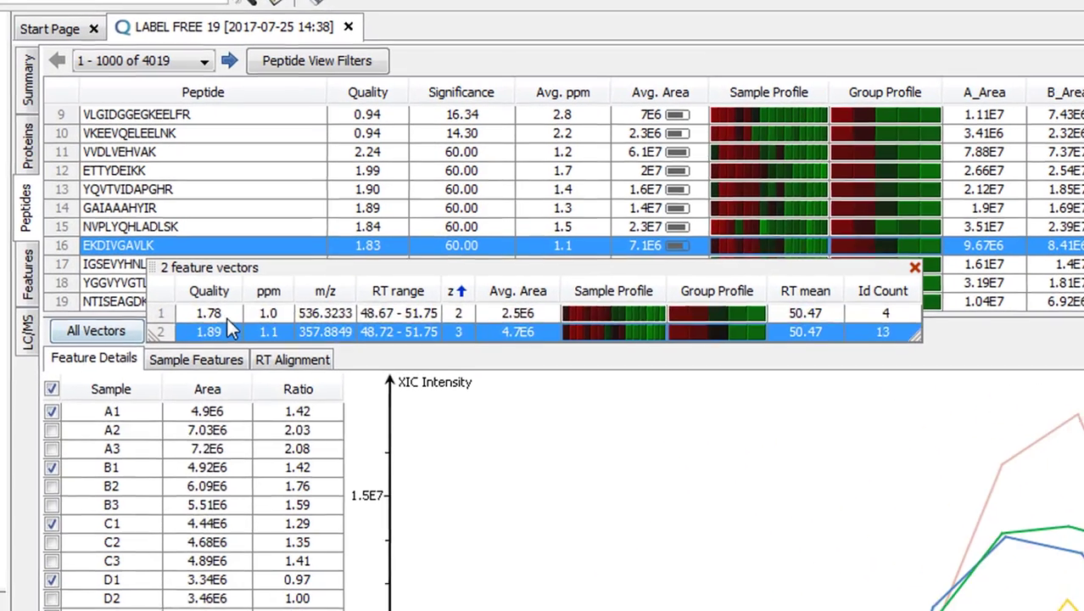
click(228, 319)
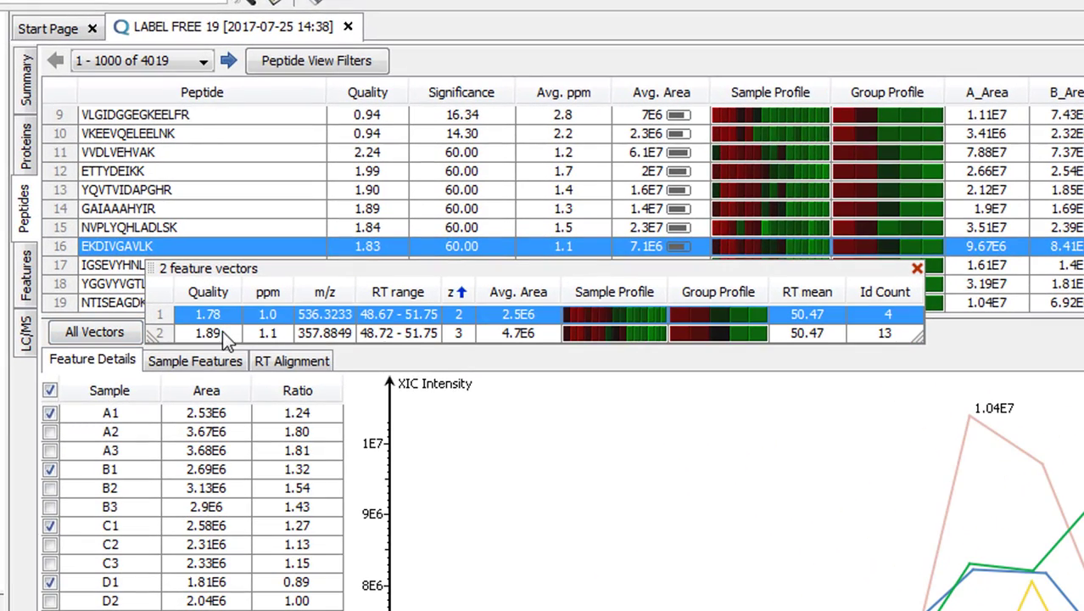
click(222, 330)
click(916, 268)
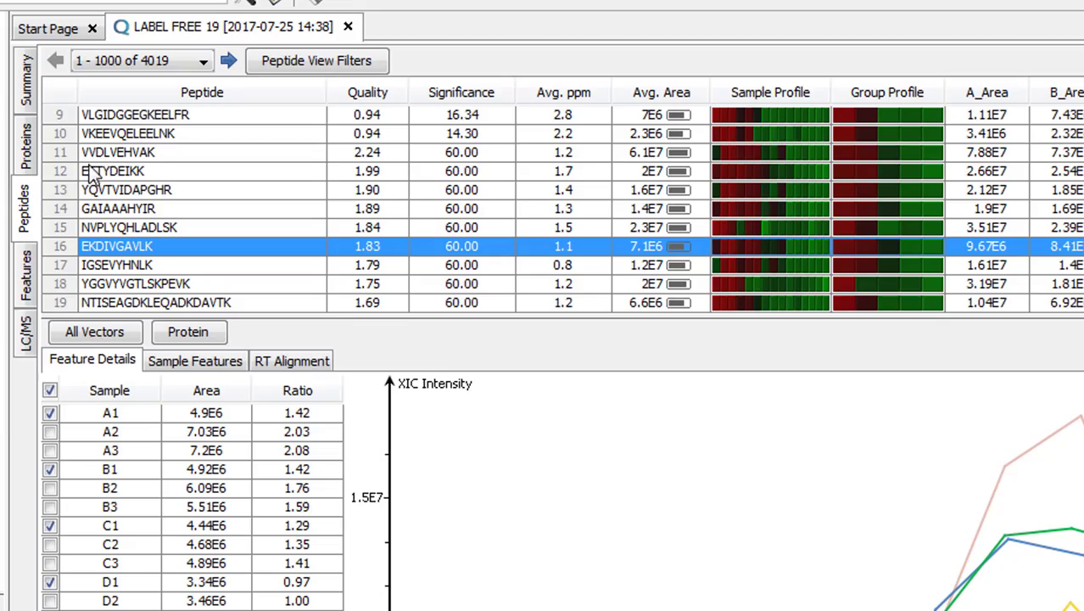
click(25, 145)
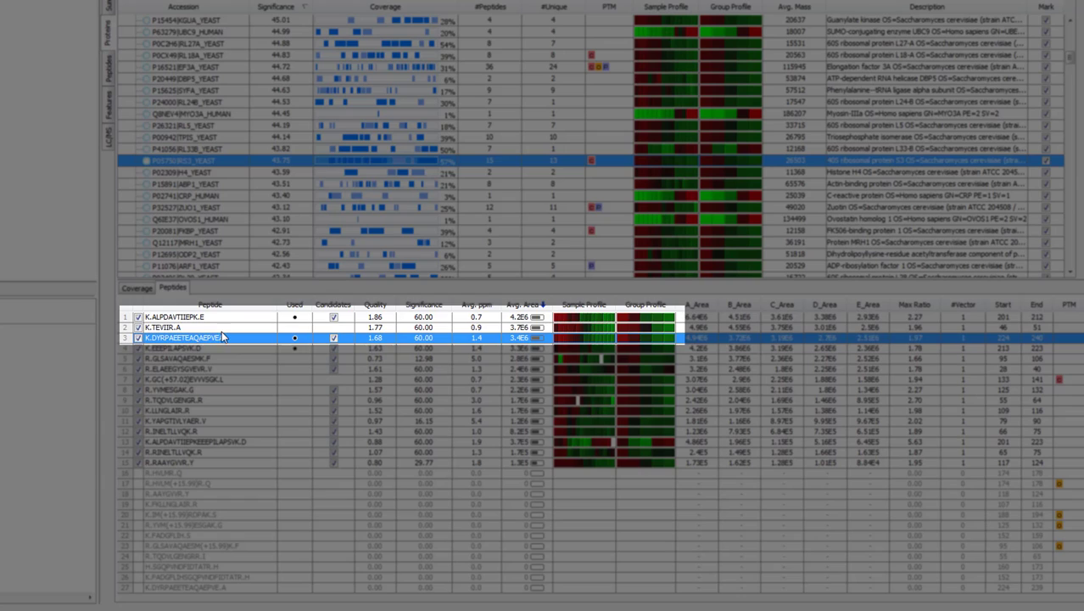
Select the protein's peptide K.TEVIIR.A, then its second, third and fourth features
click(227, 330)
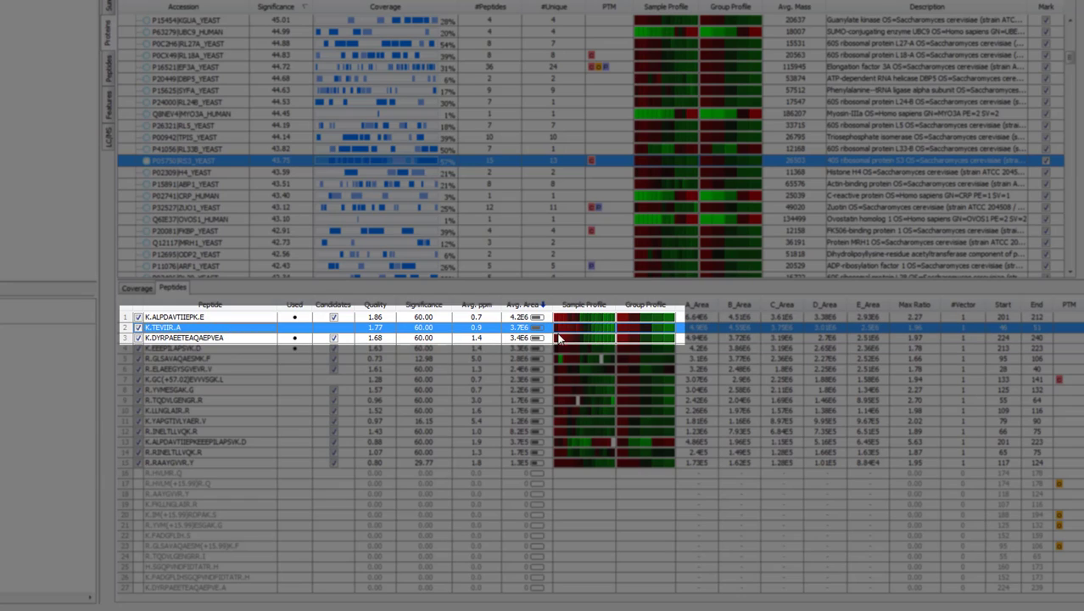
mouse_move(637, 335)
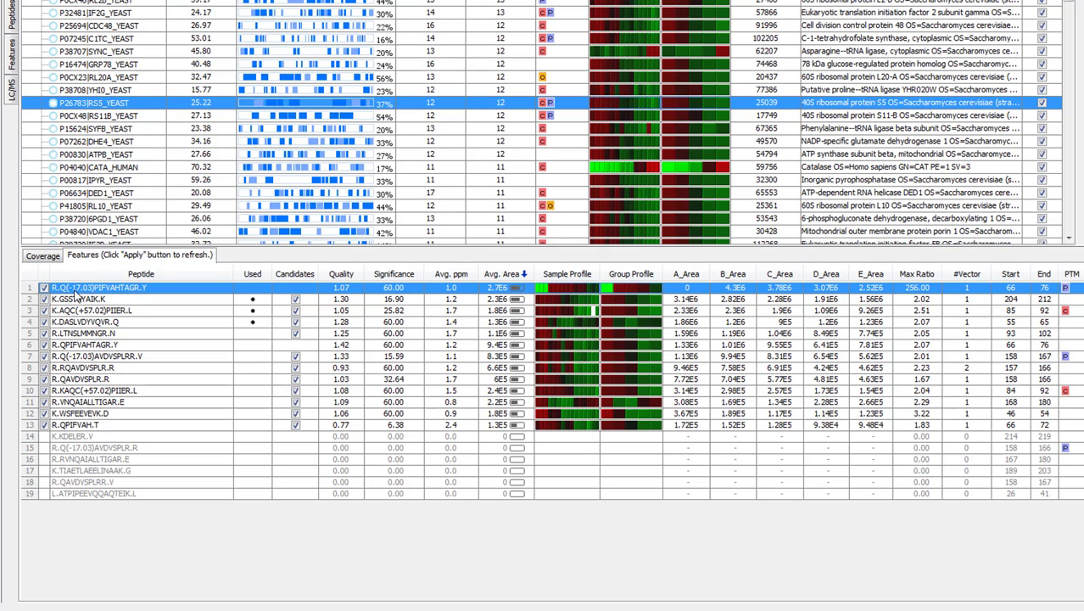
mouse_move(575, 297)
click(212, 299)
click(214, 310)
click(216, 323)
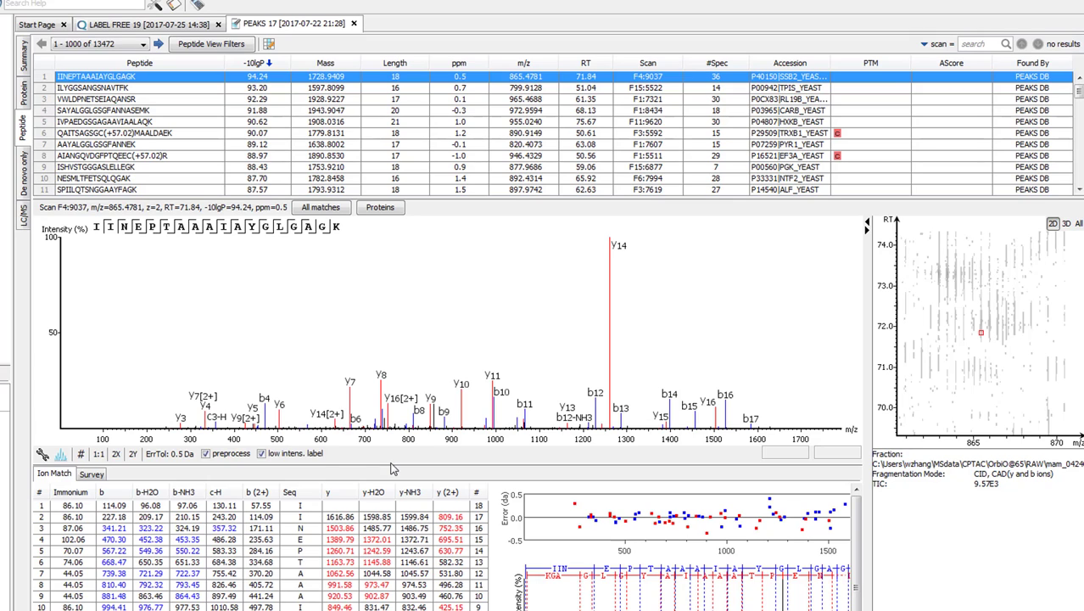
Show the peptide spectrum intensities as absolute values instead of percent
click(81, 453)
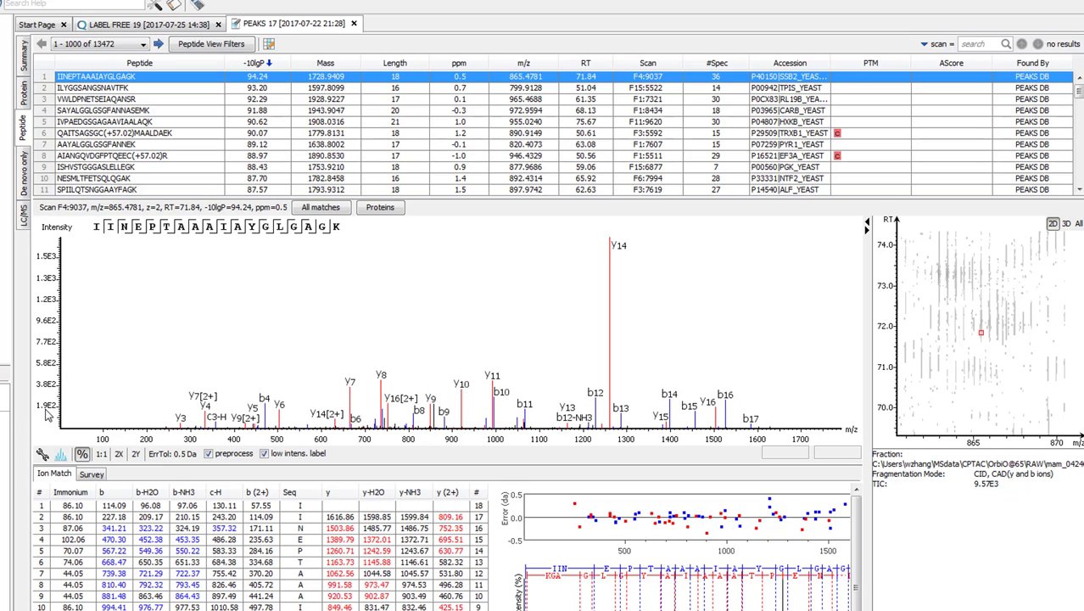
Bring up the PEAKS 17 summary report with its FDR curve
click(23, 56)
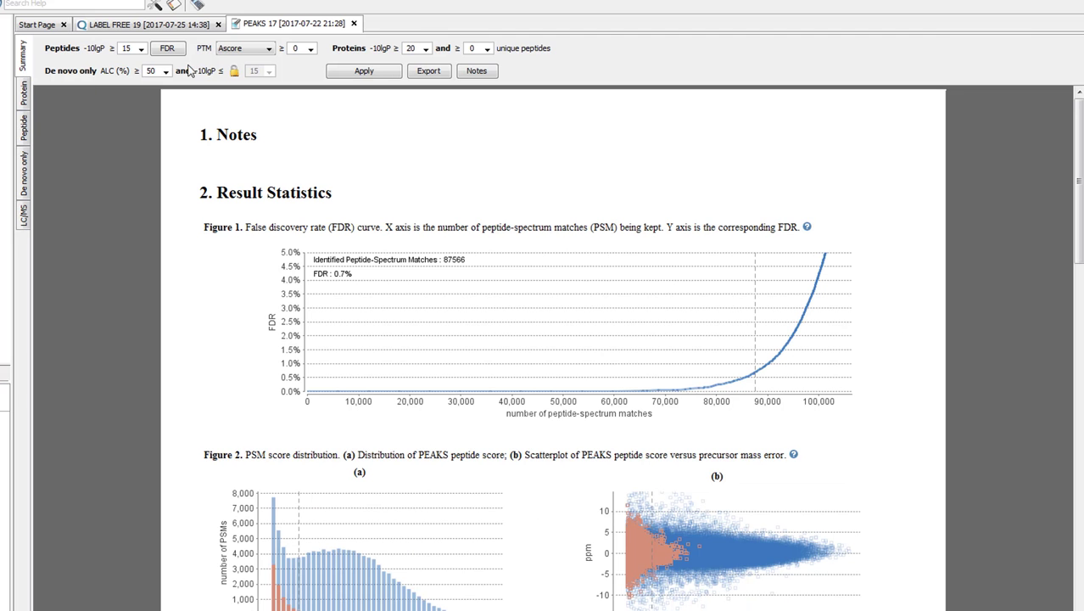
Apply a minimum PTM Ascore of 20 to the summary filter
double_click(299, 50)
text(20)
click(345, 74)
Switch the PTM criterion to ion intensity and view the protein results
click(257, 50)
click(246, 73)
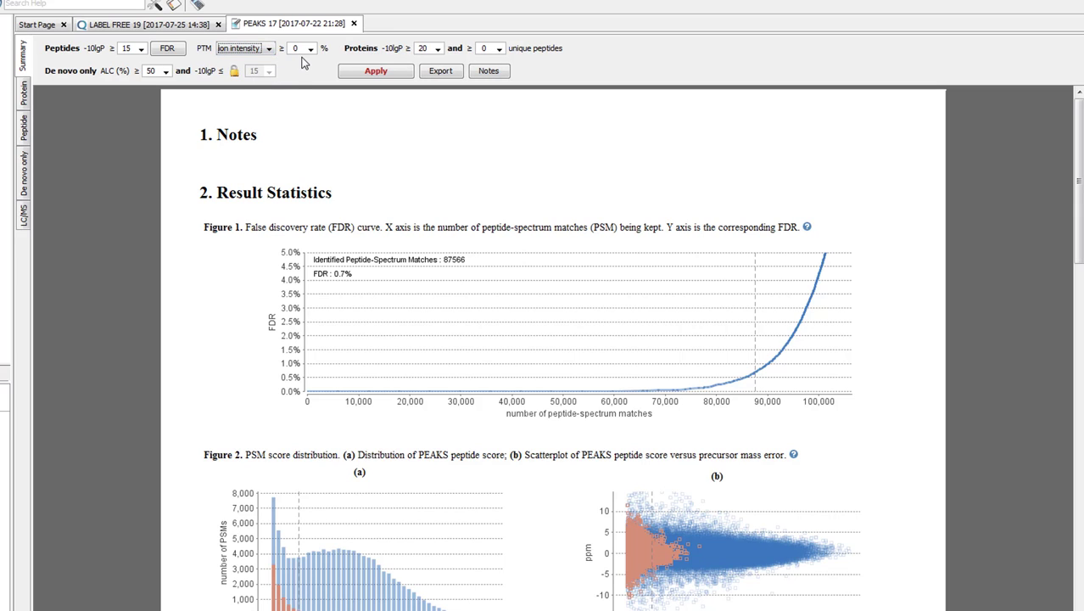
click(23, 95)
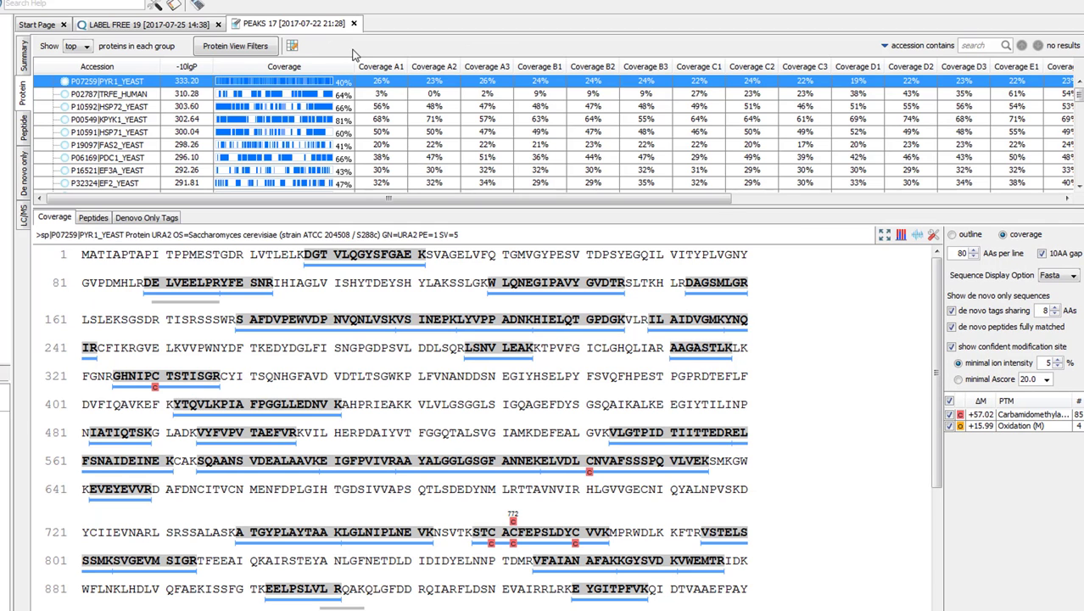
Filter proteins to descriptions containing 'histone' that carry the Oxidation (M) PTM
click(233, 49)
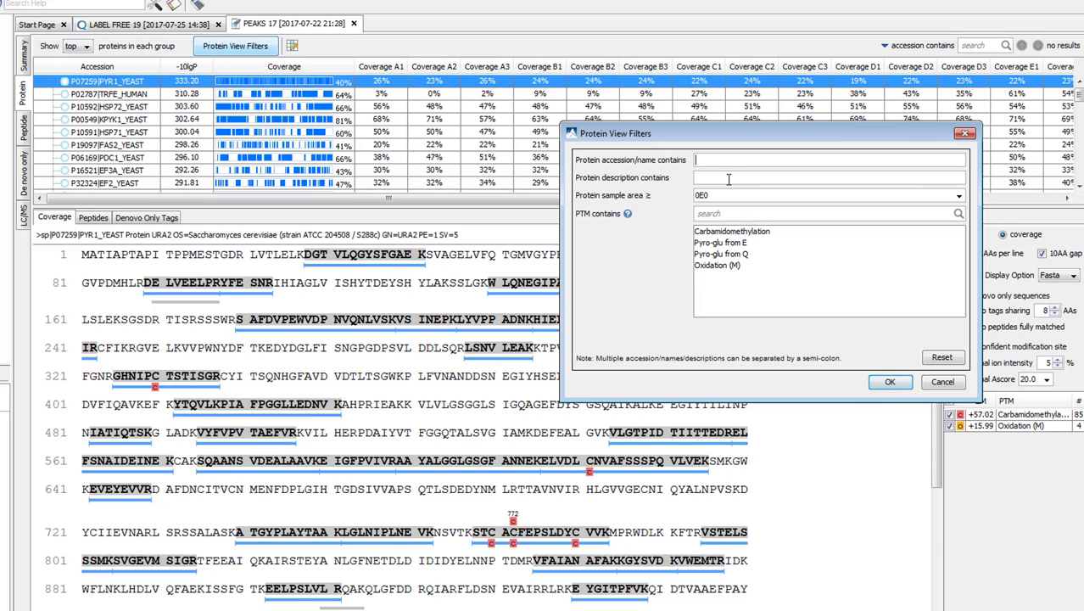
click(728, 178)
text(histone)
click(727, 265)
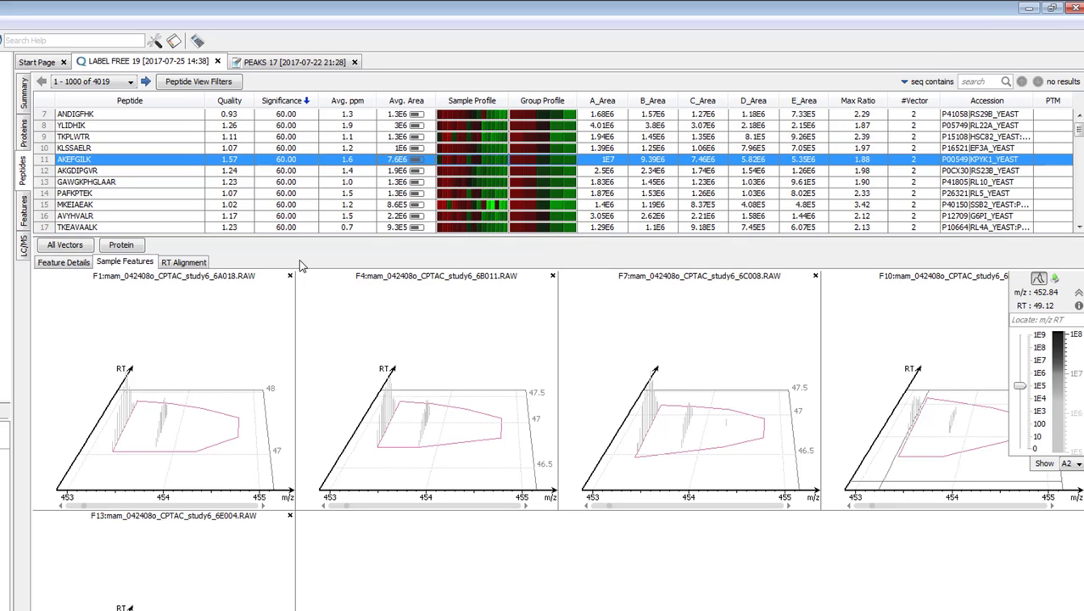
Bring up the Peptide View Filters dialog for the LABEL FREE 19 peptides
click(223, 83)
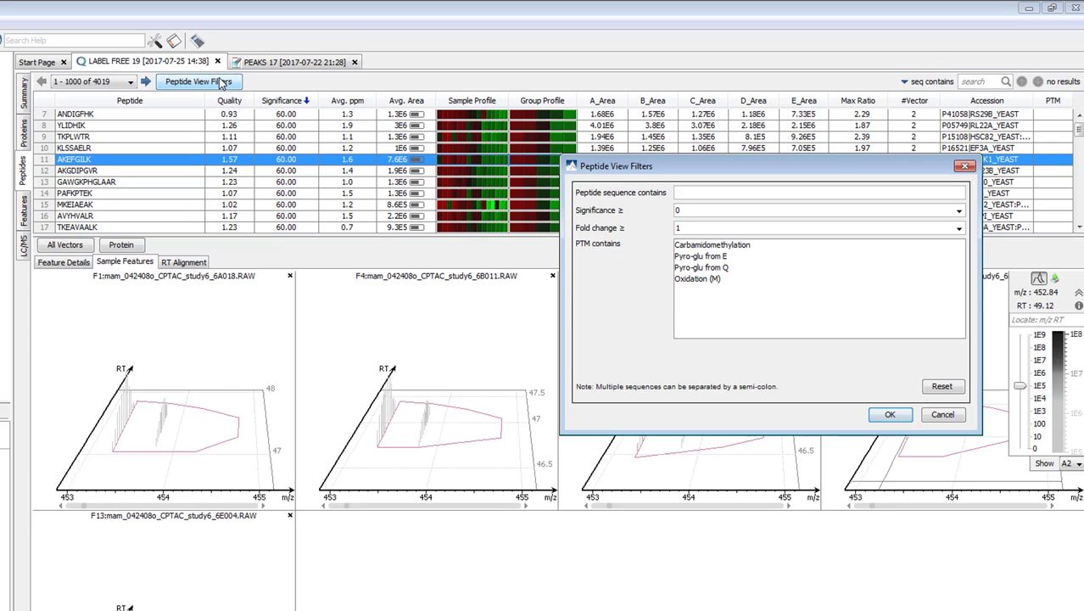